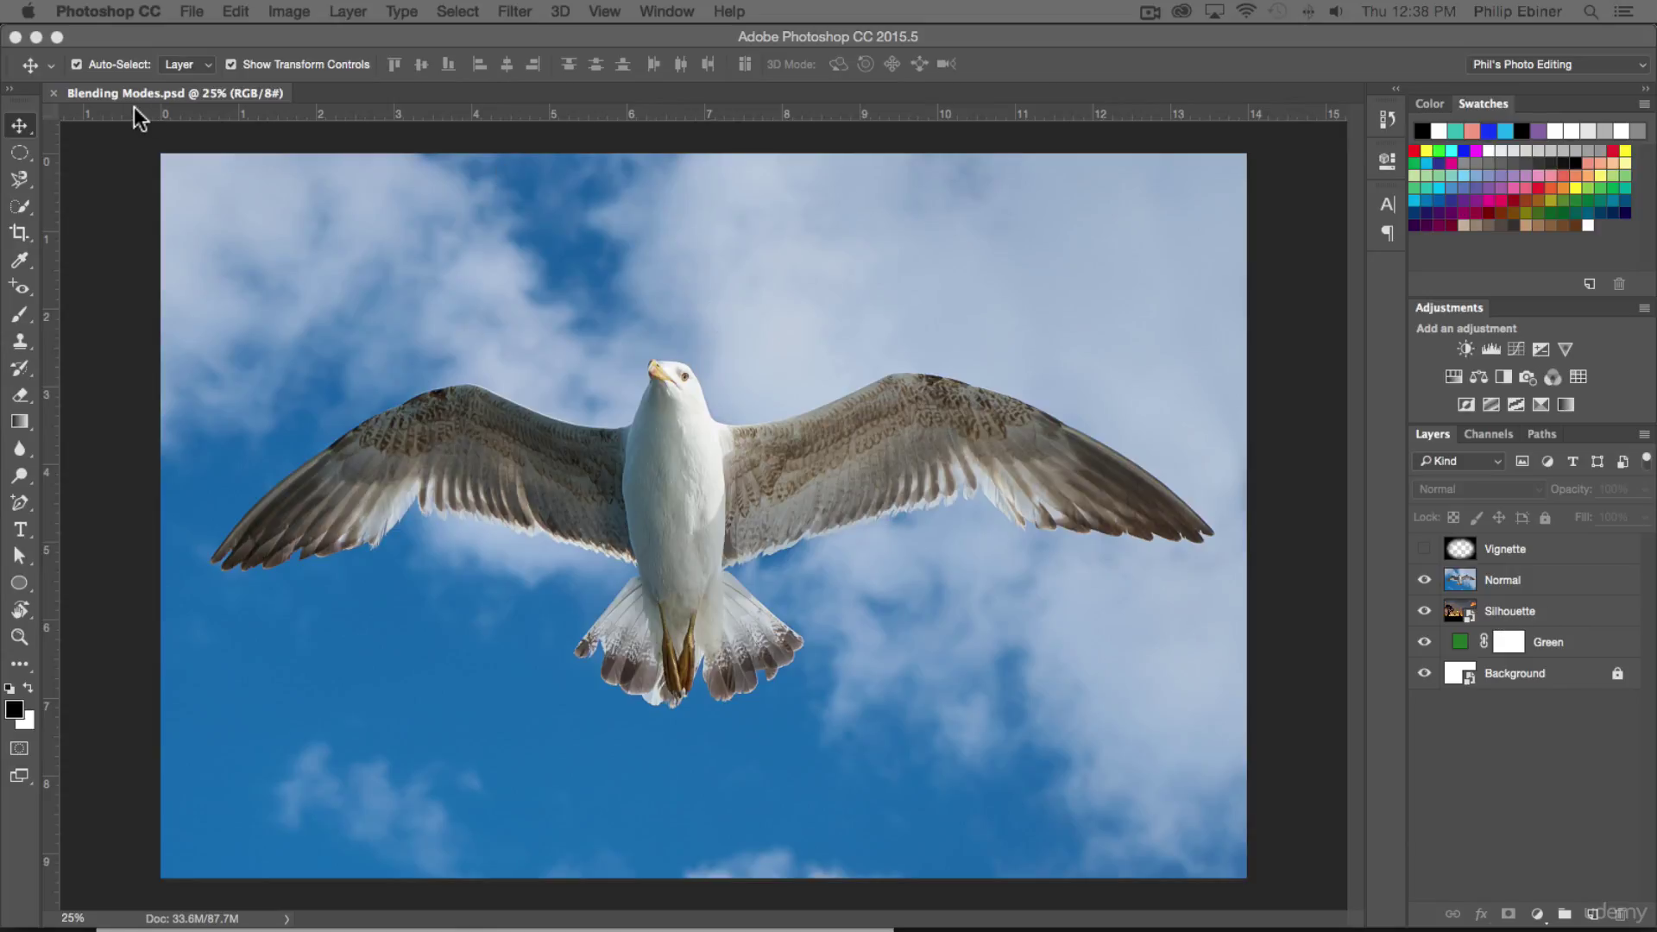
# - Select the Vignette layer and toggle its visibility on and off to preview it
pyautogui.click(64, 93)
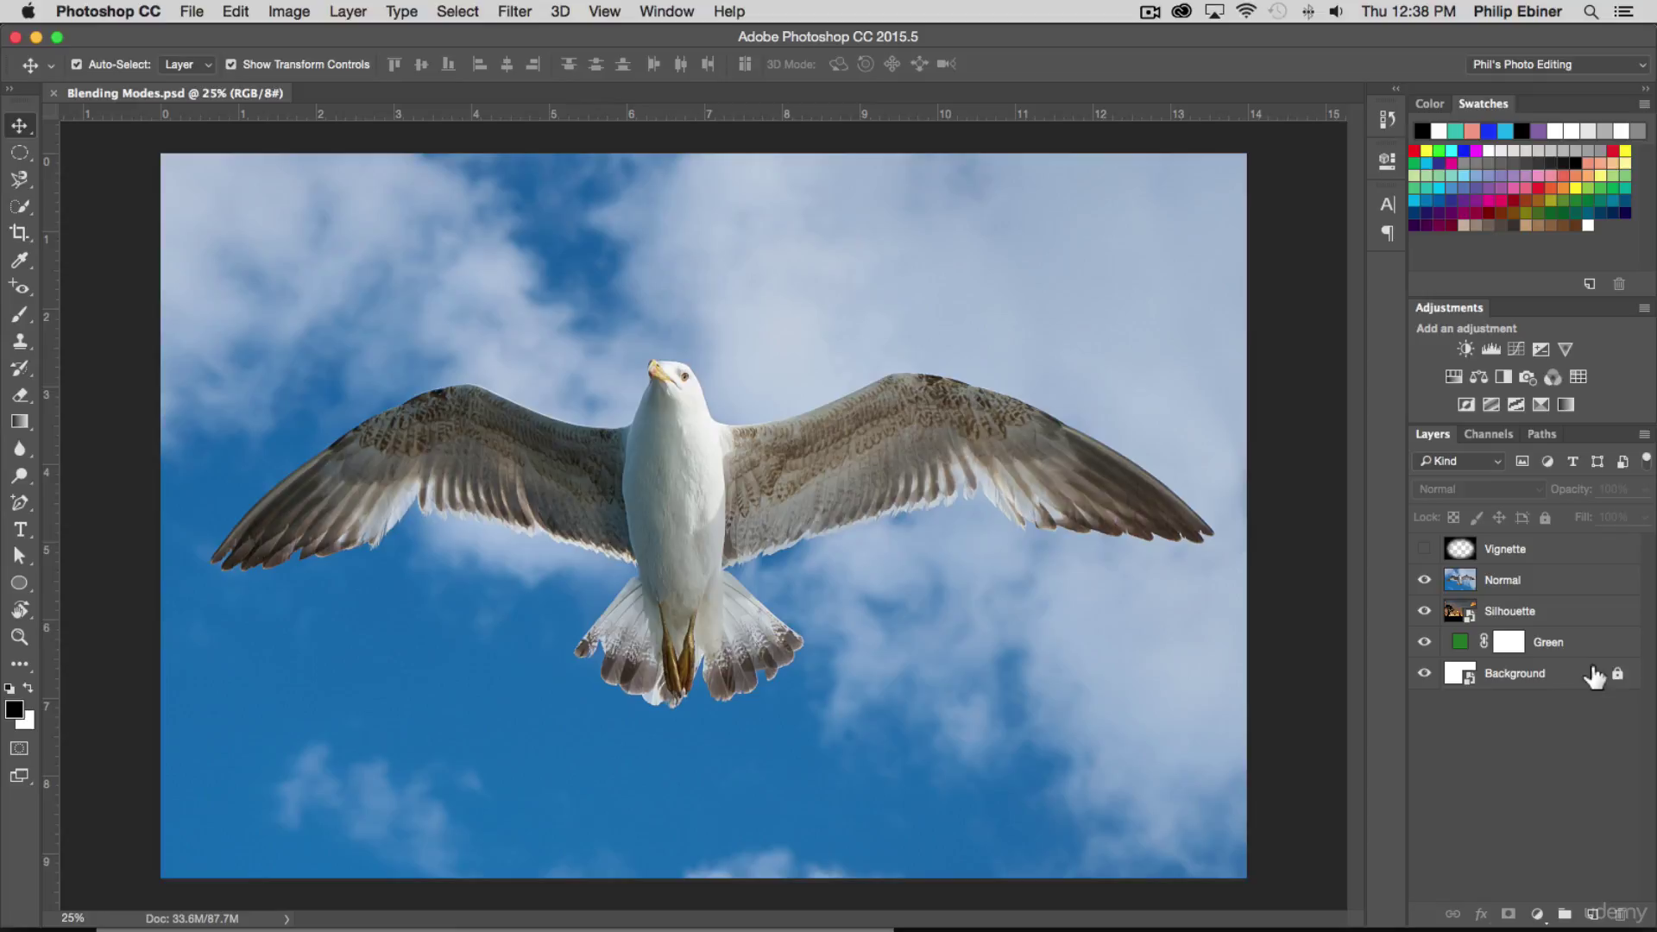
pyautogui.click(1541, 553)
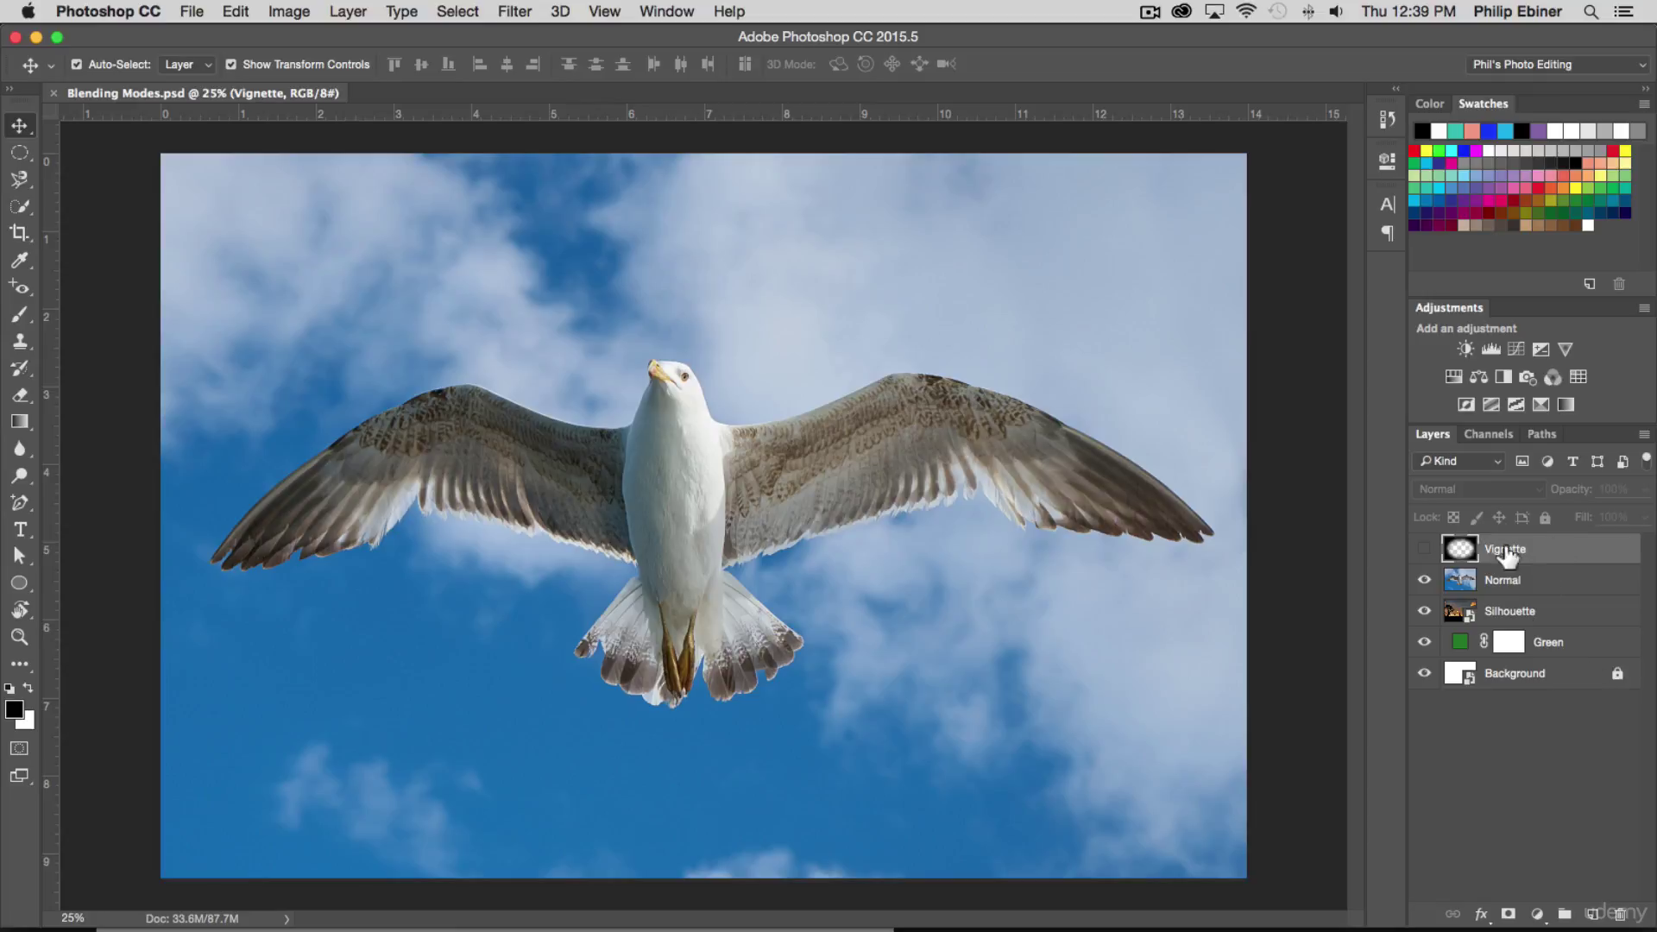
pyautogui.click(1424, 549)
pyautogui.click(1424, 549)
# - Preview the stack by hiding and showing the Normal, Silhouette, Green and Vignette layers, and deselect all layers
pyautogui.click(1517, 587)
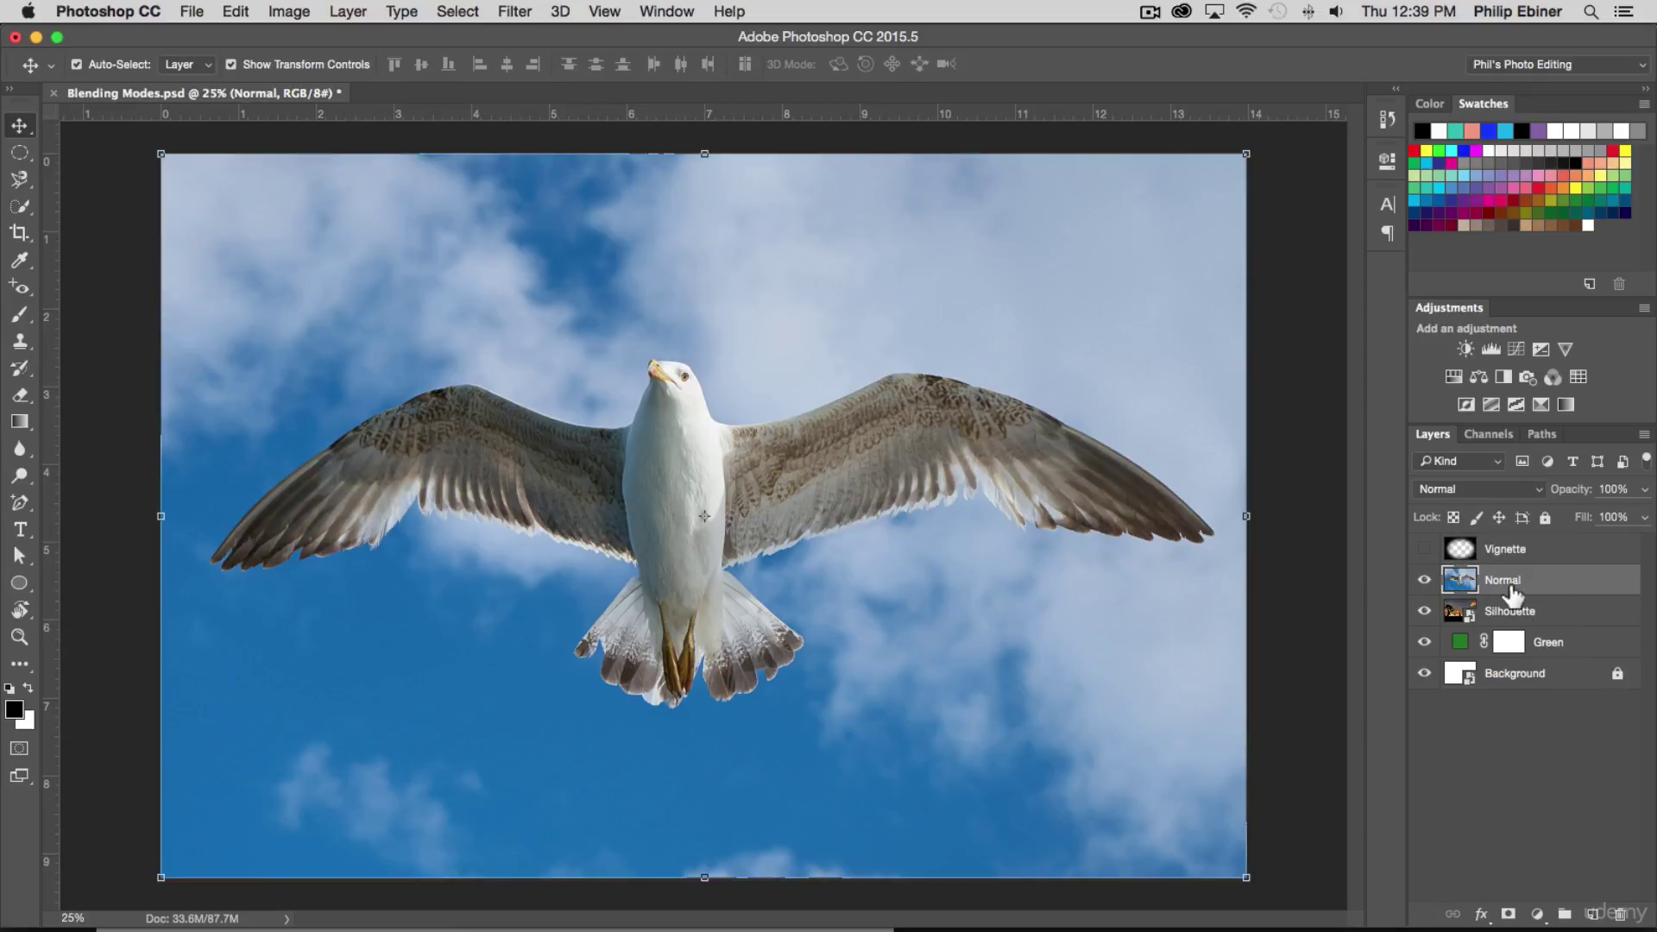
pyautogui.click(1424, 580)
pyautogui.click(1424, 580)
pyautogui.click(1424, 579)
pyautogui.click(1424, 611)
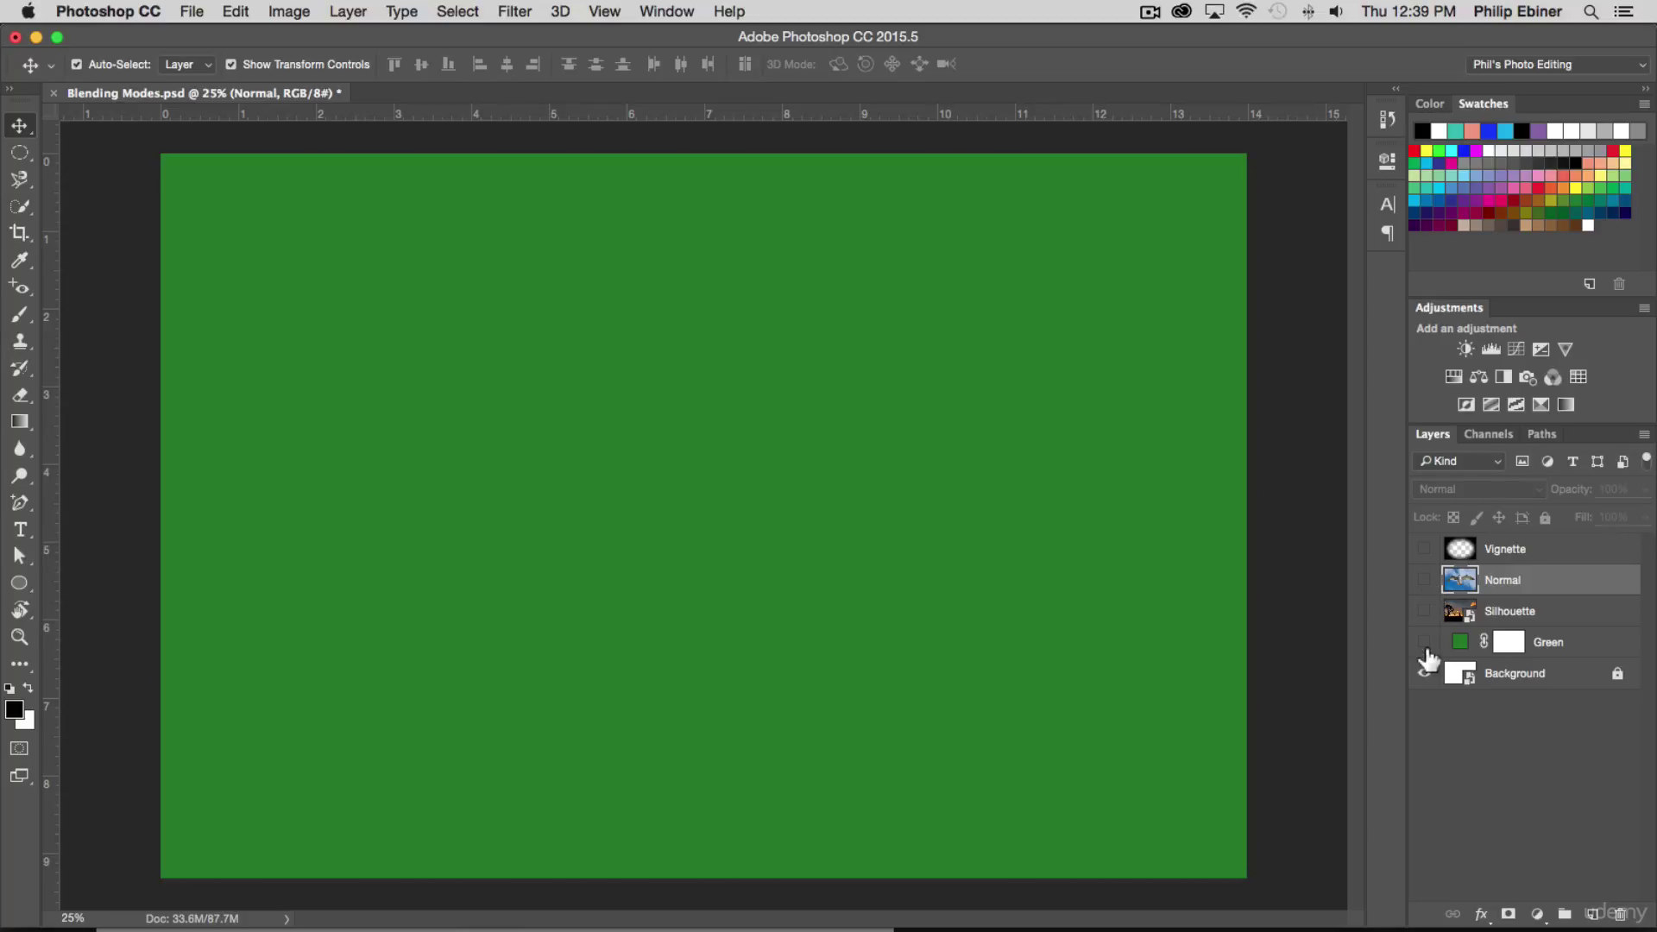
pyautogui.click(1424, 642)
pyautogui.click(1424, 642)
pyautogui.click(1424, 611)
pyautogui.click(1424, 580)
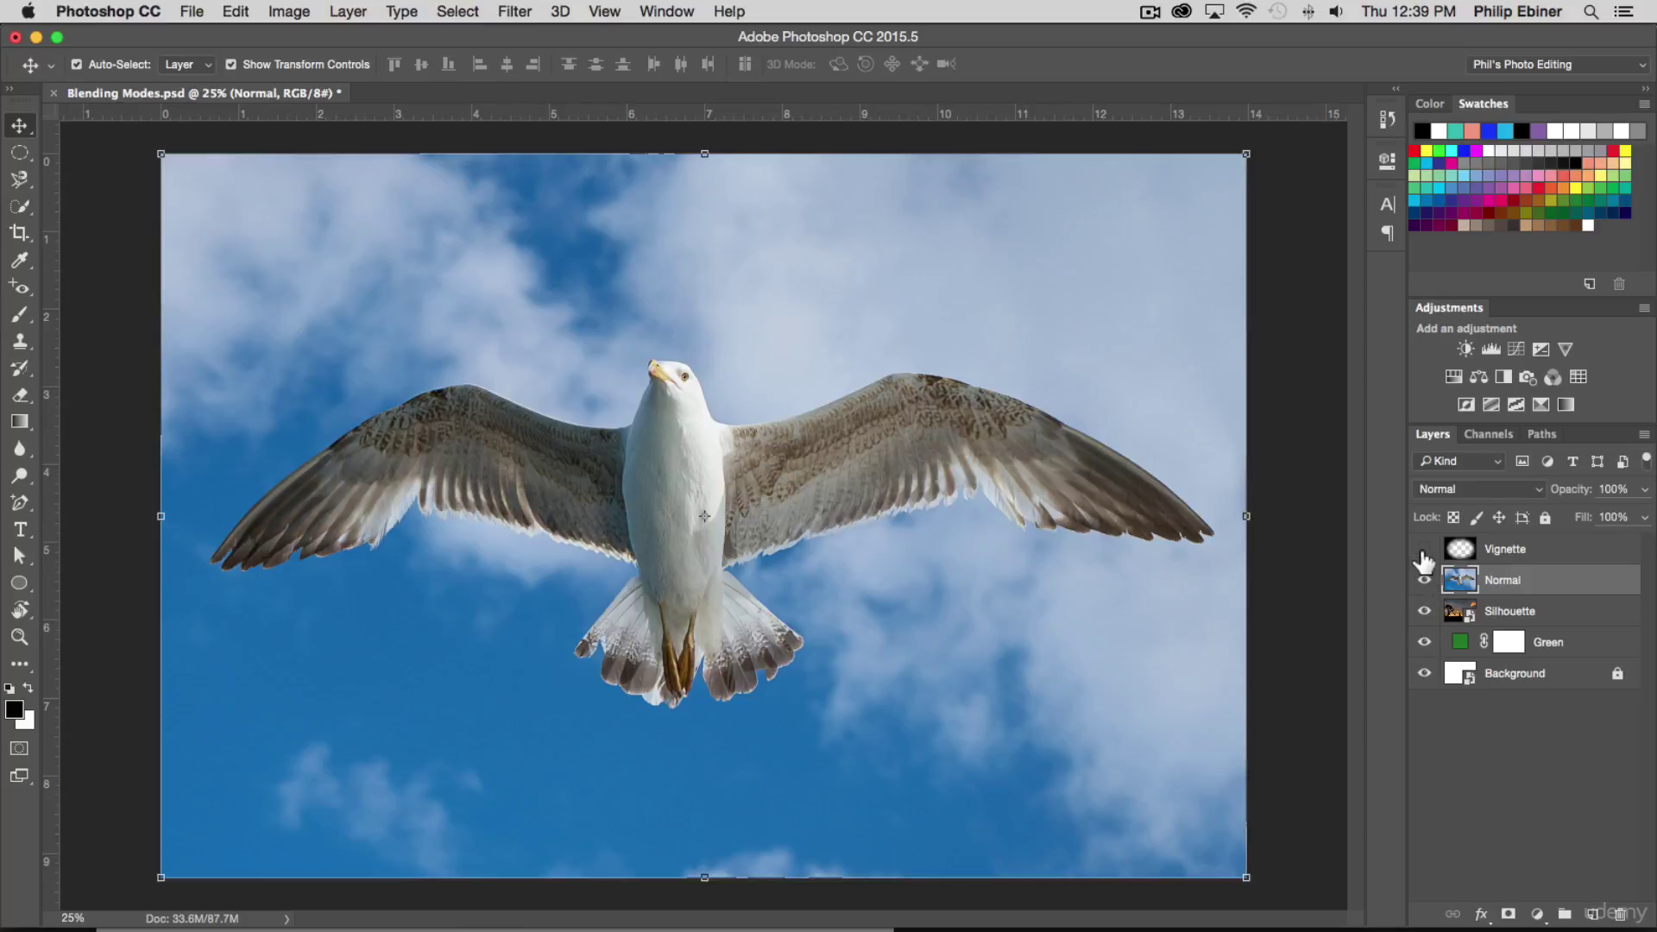
pyautogui.click(1424, 549)
pyautogui.click(1424, 549)
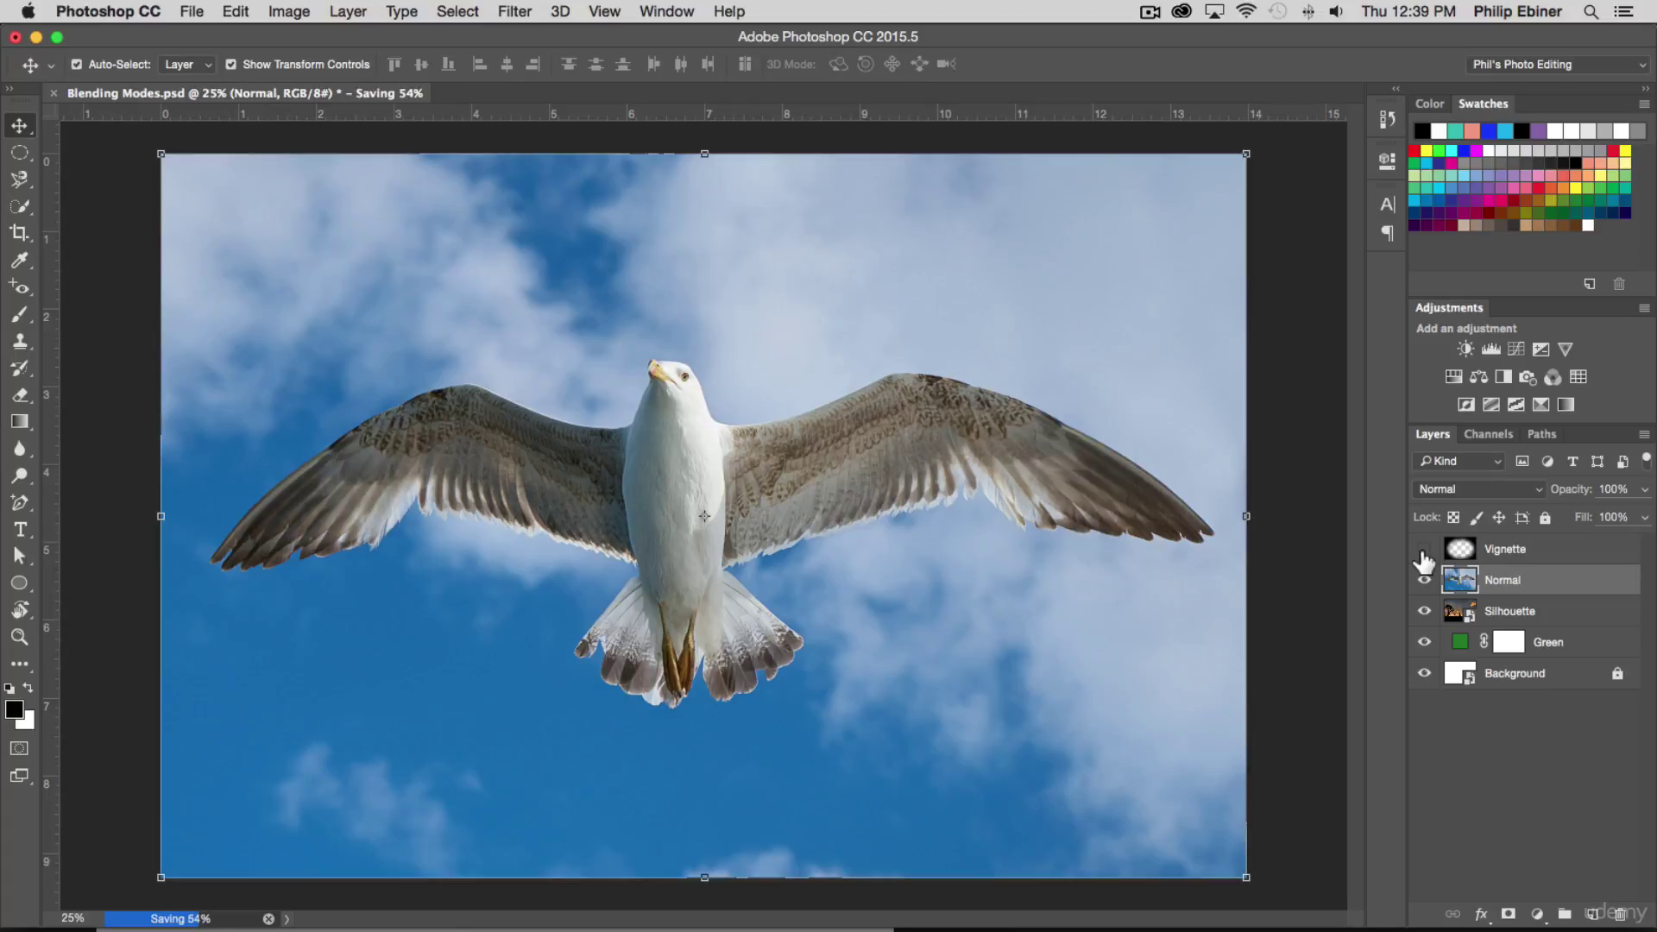
pyautogui.click(1511, 753)
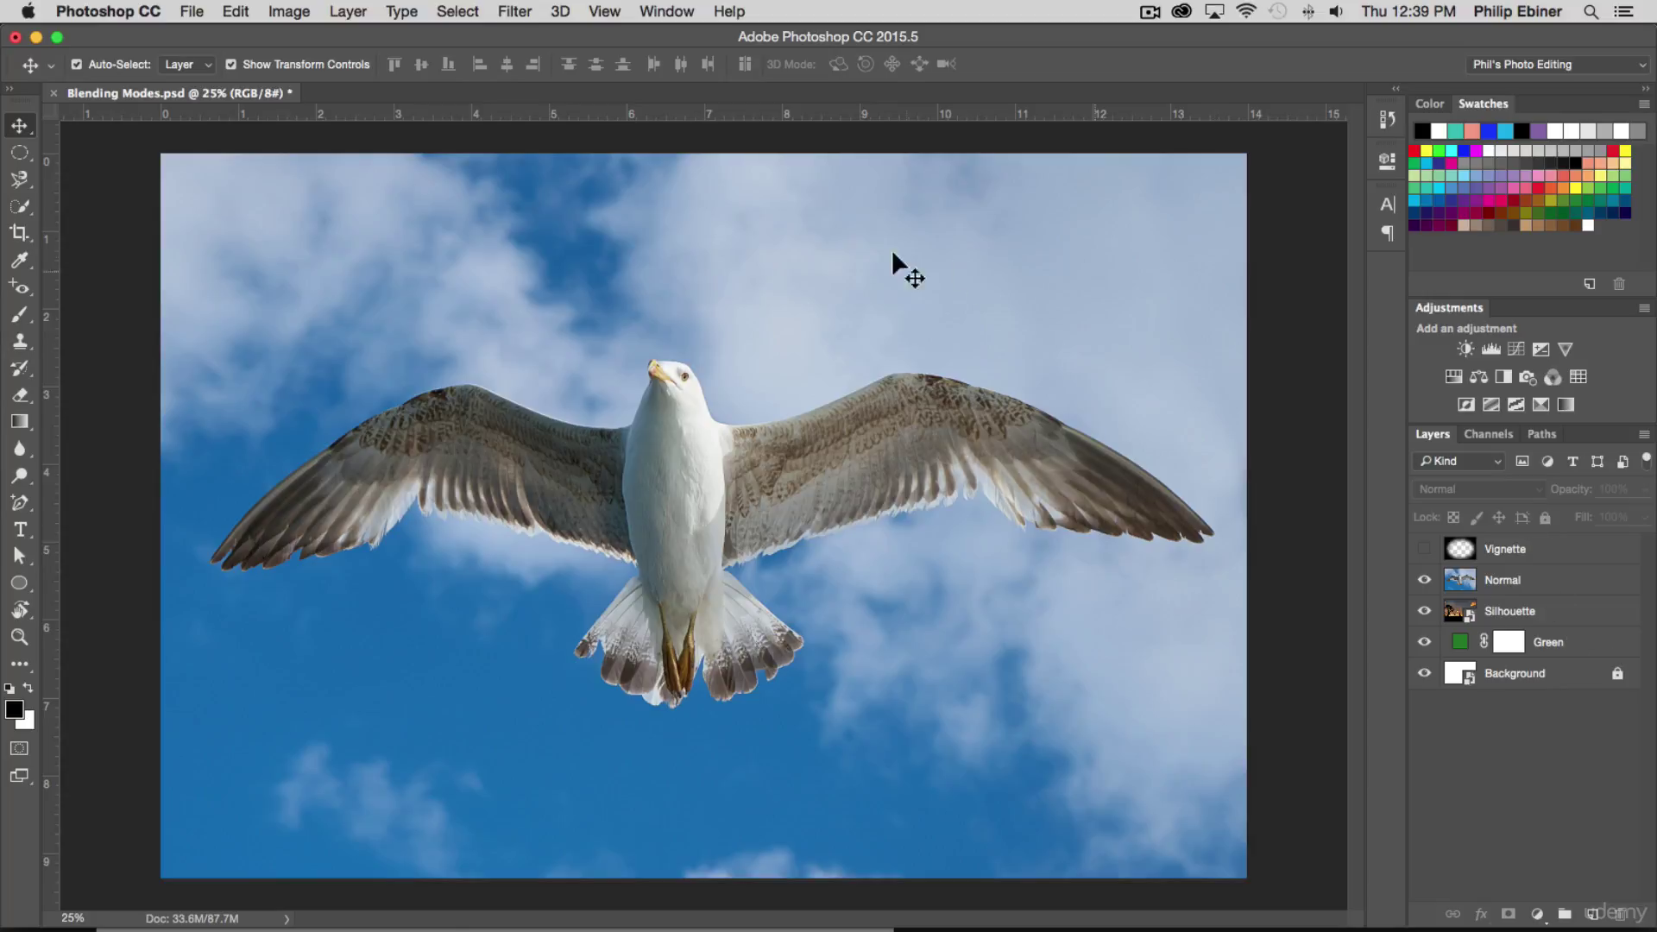
# - Select the Normal layer and examine the list of blending modes available for it
pyautogui.click(1534, 580)
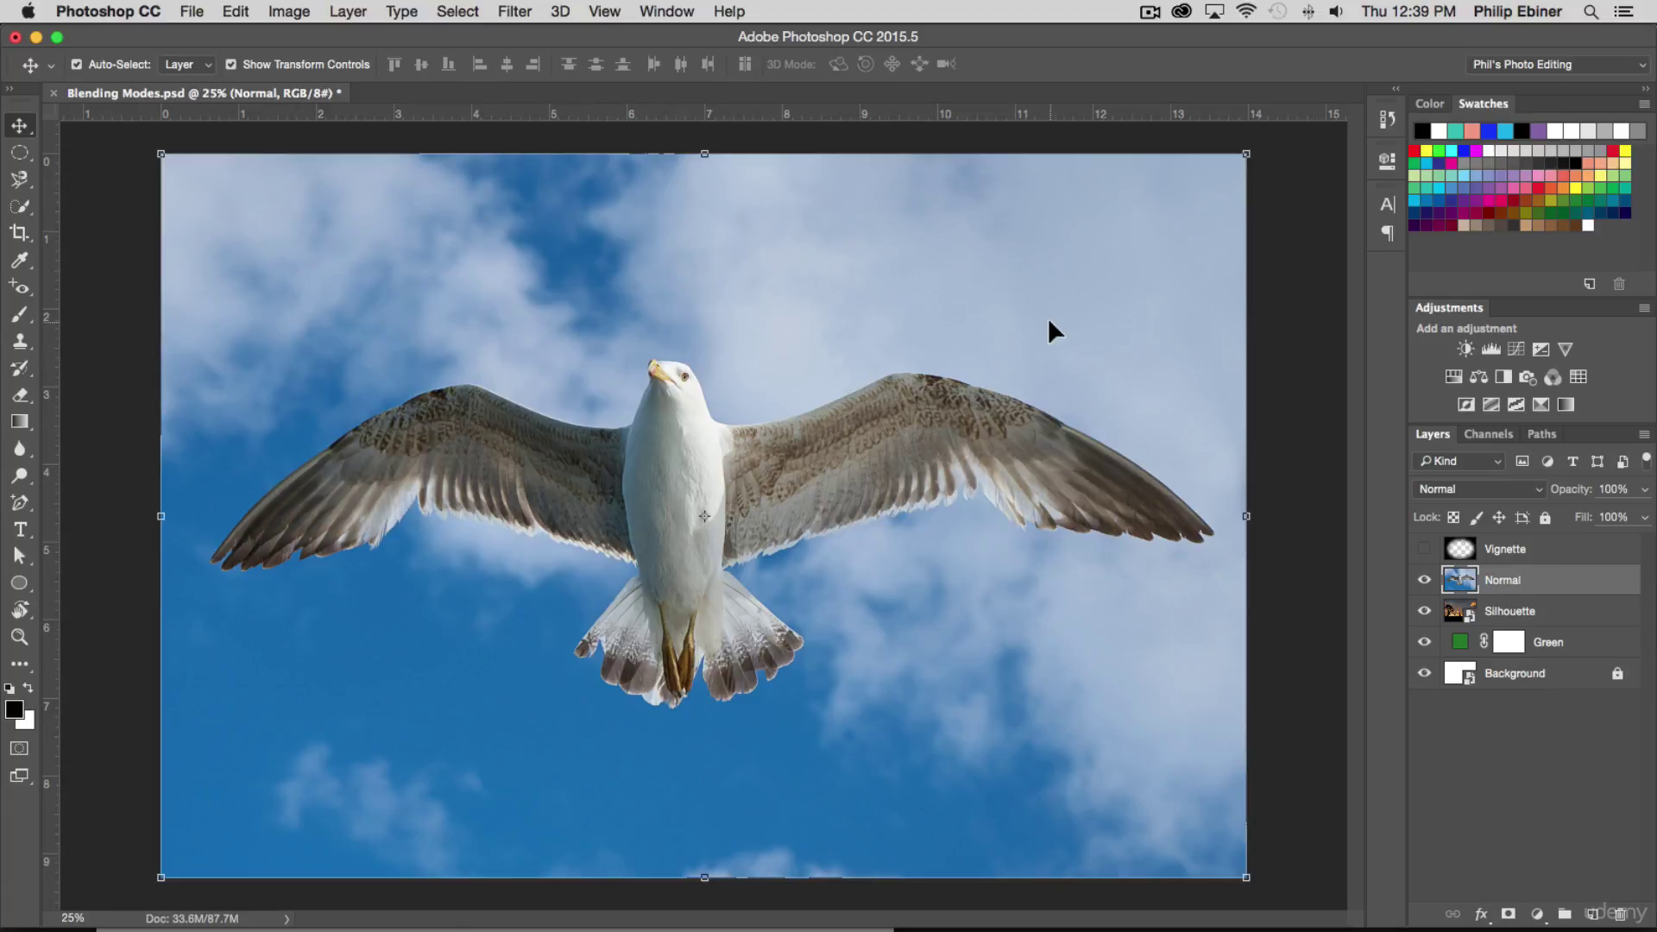
pyautogui.click(1459, 488)
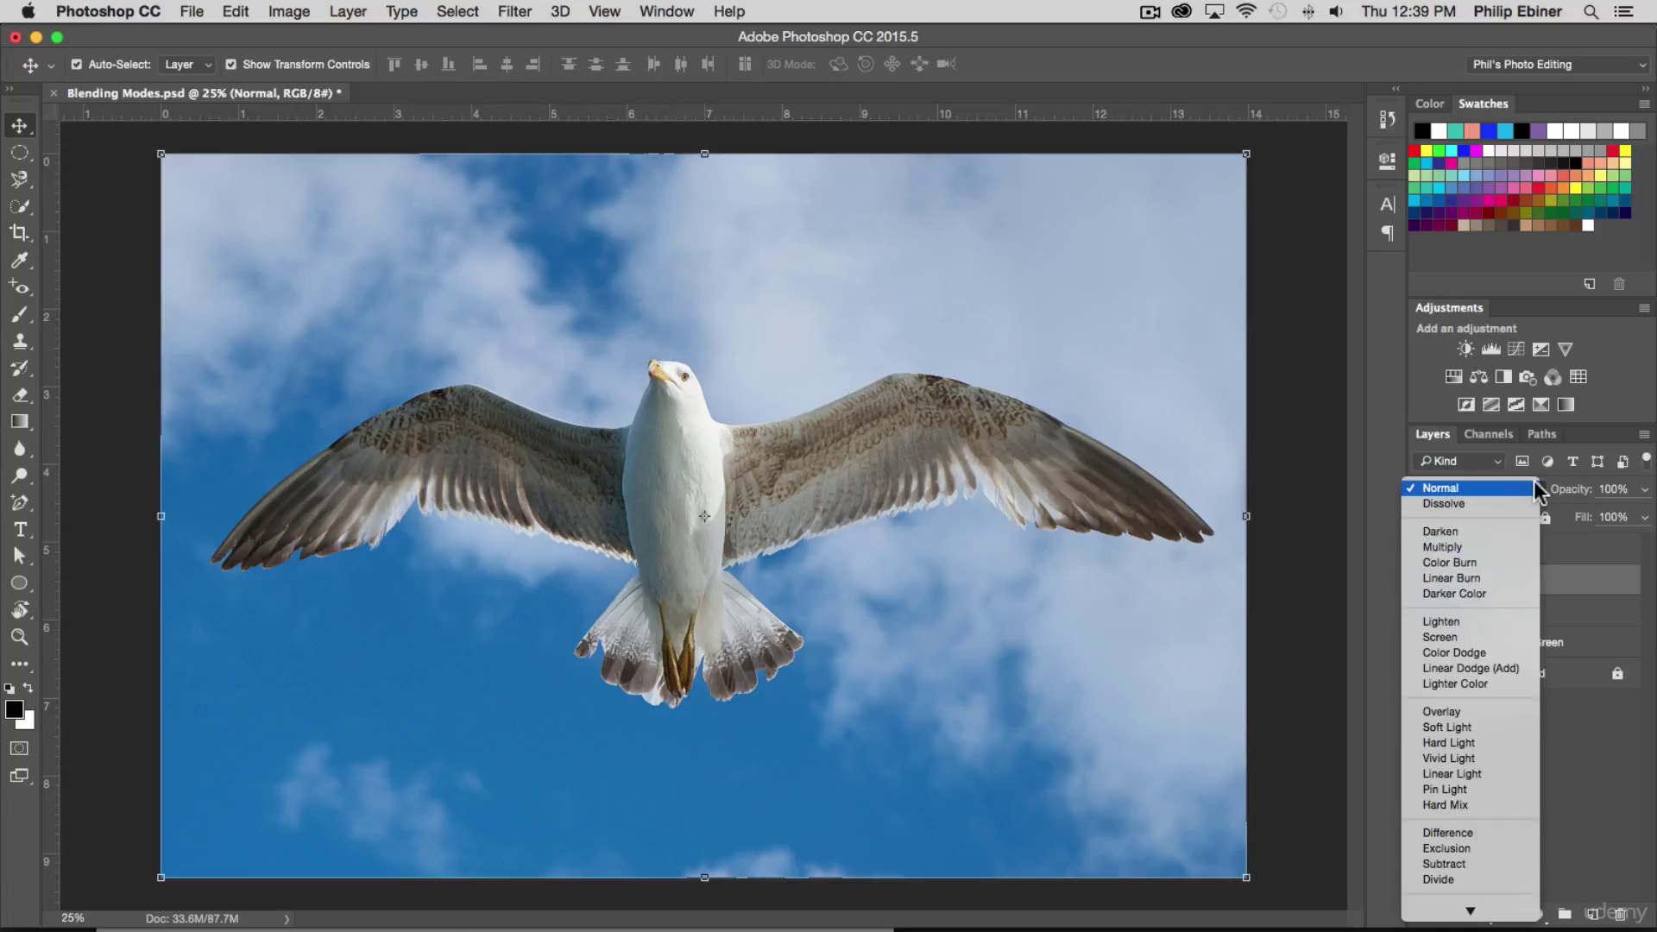
pyautogui.click(1579, 582)
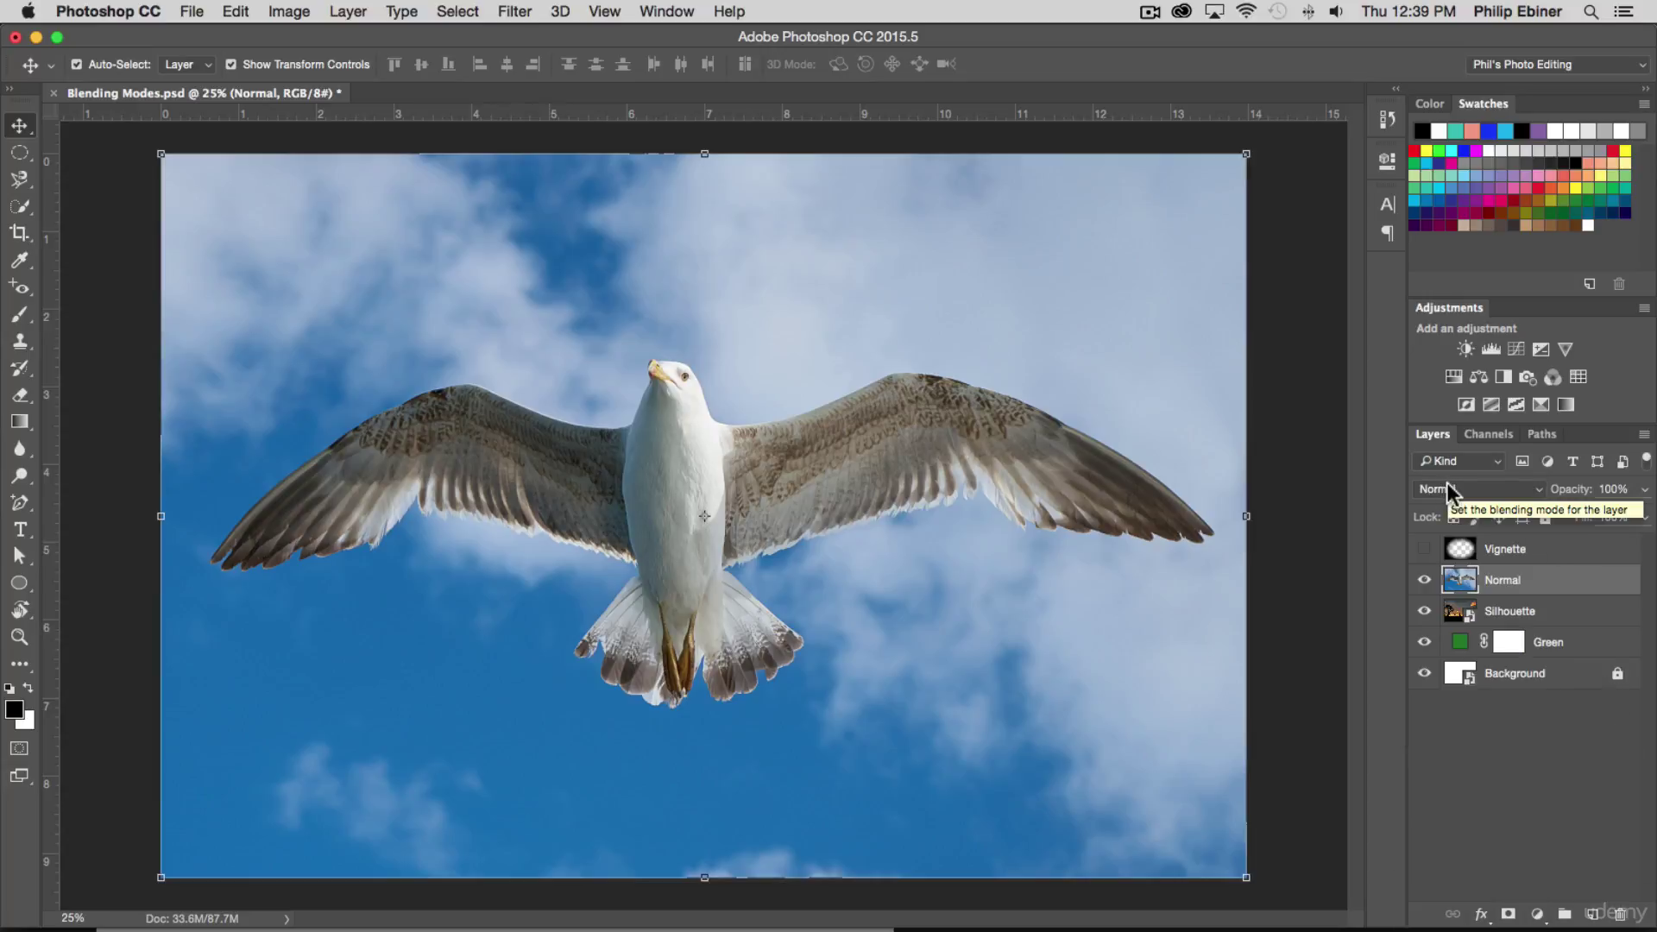
pyautogui.click(1494, 490)
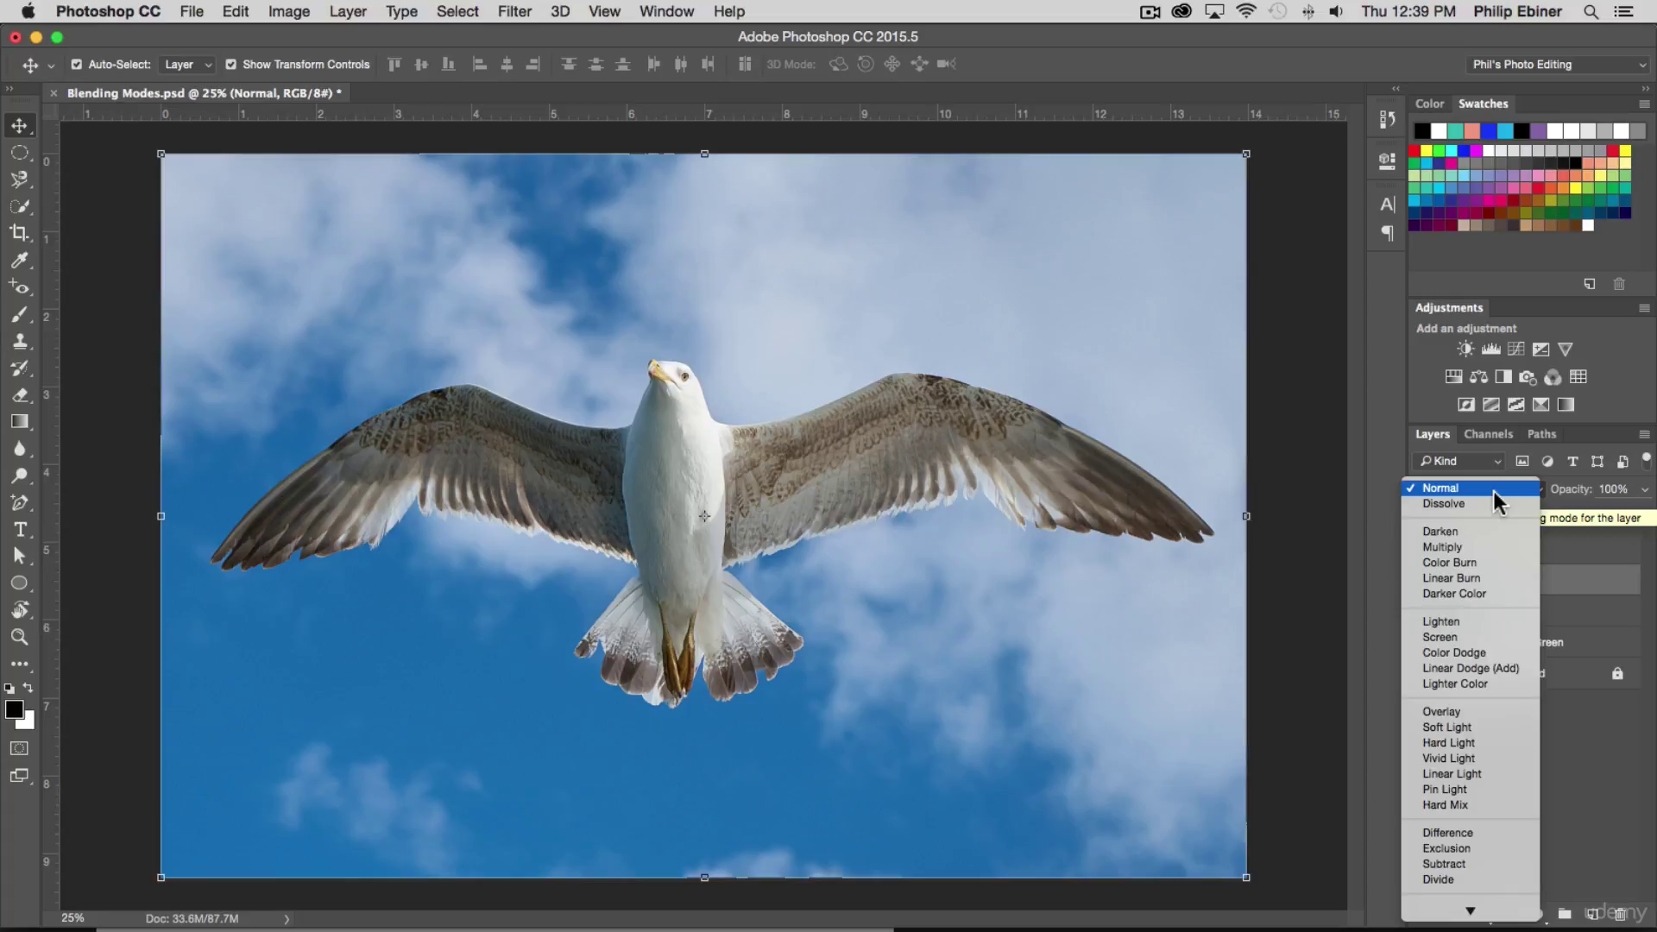
pyautogui.click(1614, 746)
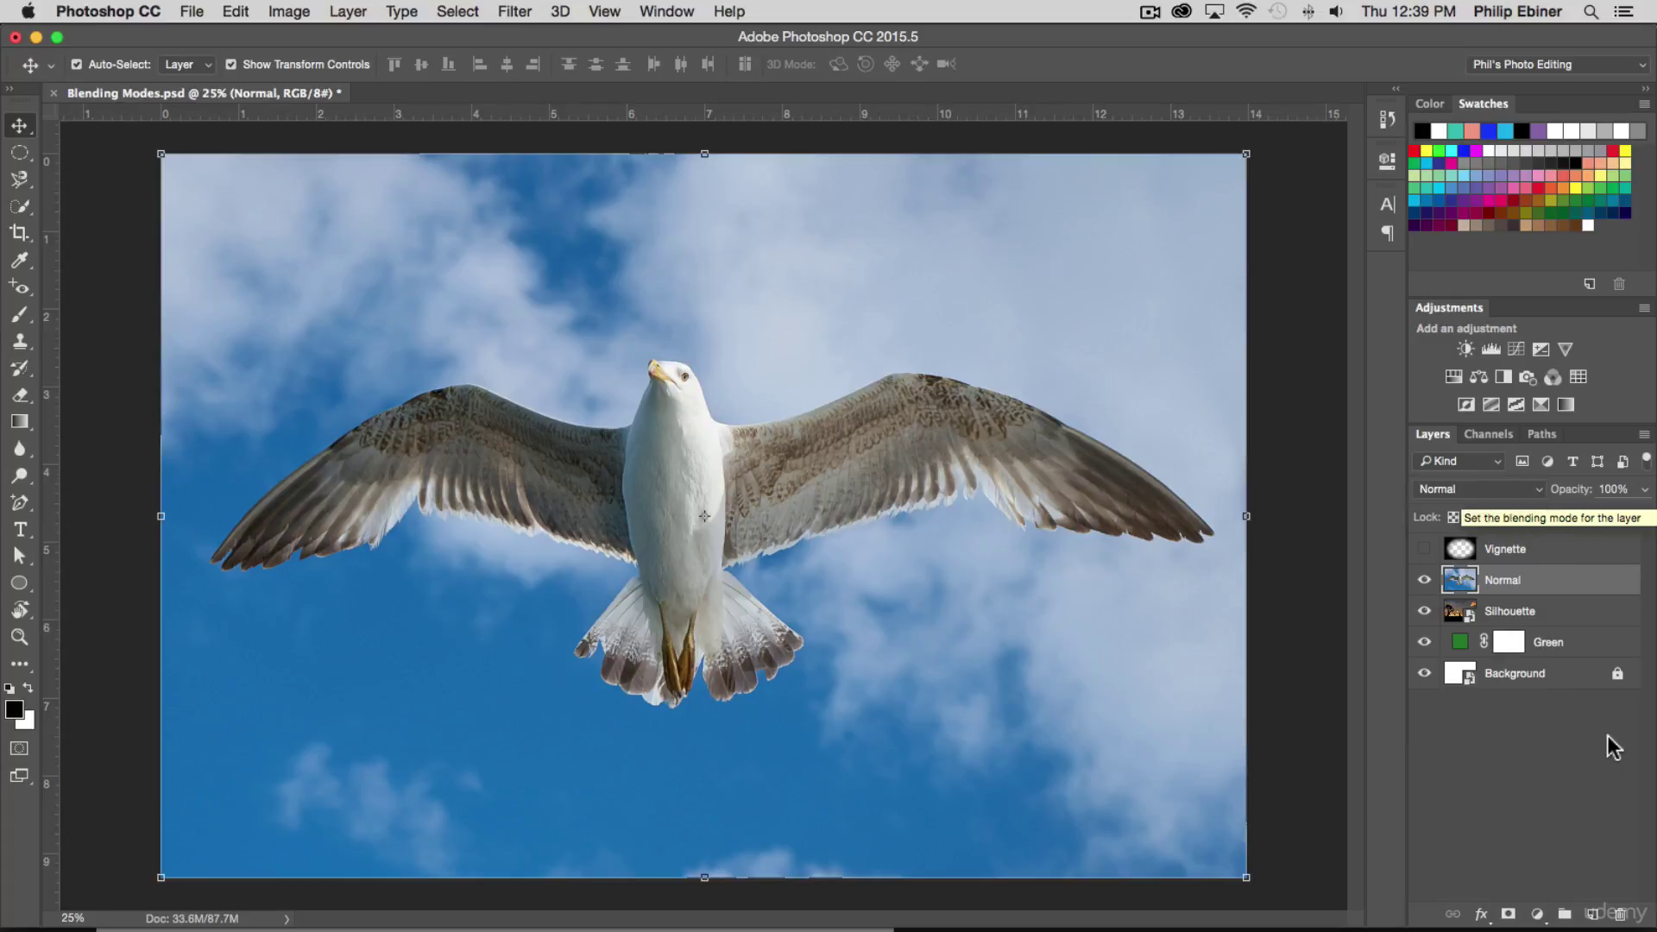
pyautogui.click(1475, 487)
pyautogui.click(1477, 489)
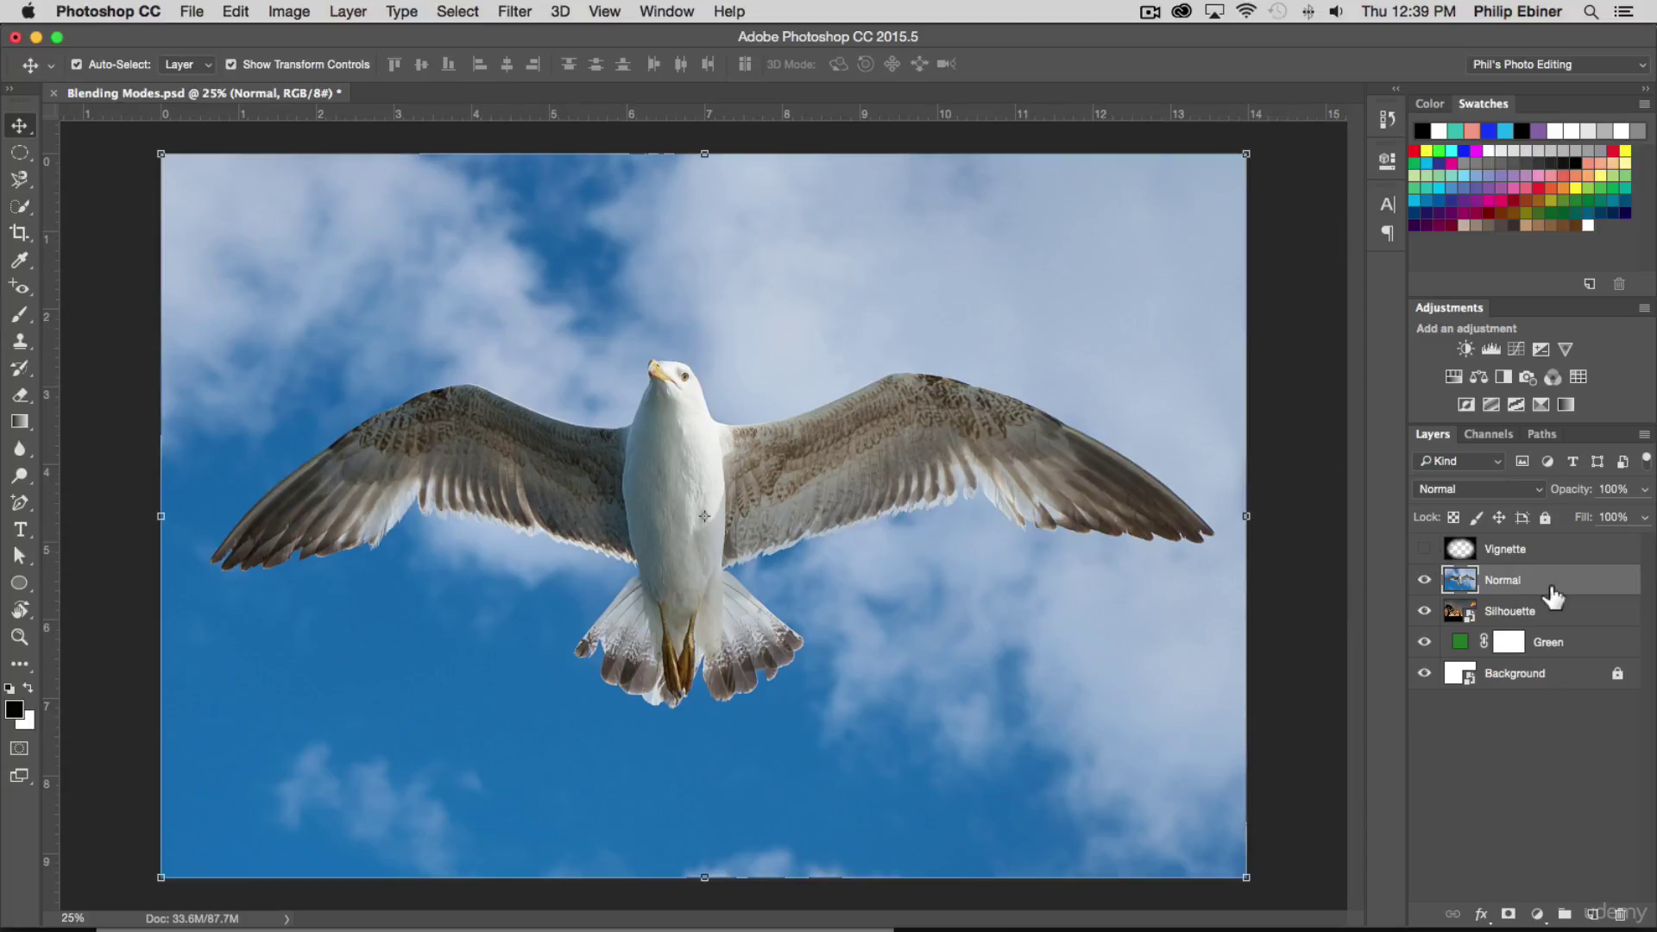
# - Try the Multiply and Linear Dodge (Add) blending modes on the Normal layer
pyautogui.click(1448, 488)
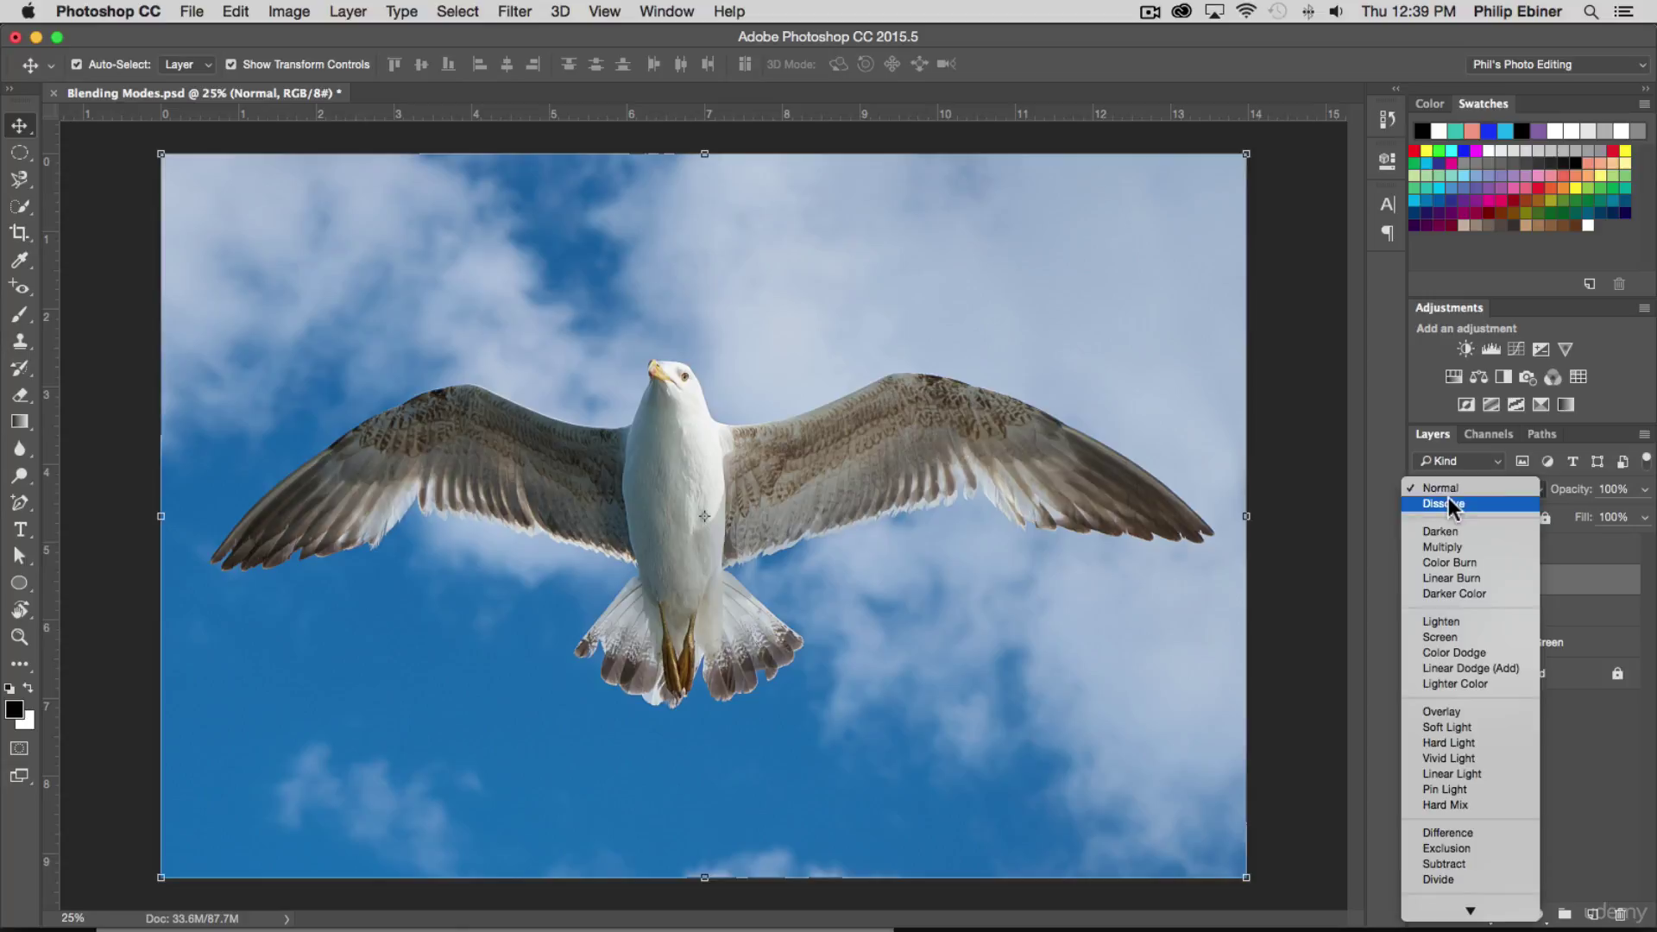
pyautogui.click(1448, 501)
pyautogui.click(1459, 490)
pyautogui.scroll(-1, 1459, 509)
pyautogui.click(1474, 501)
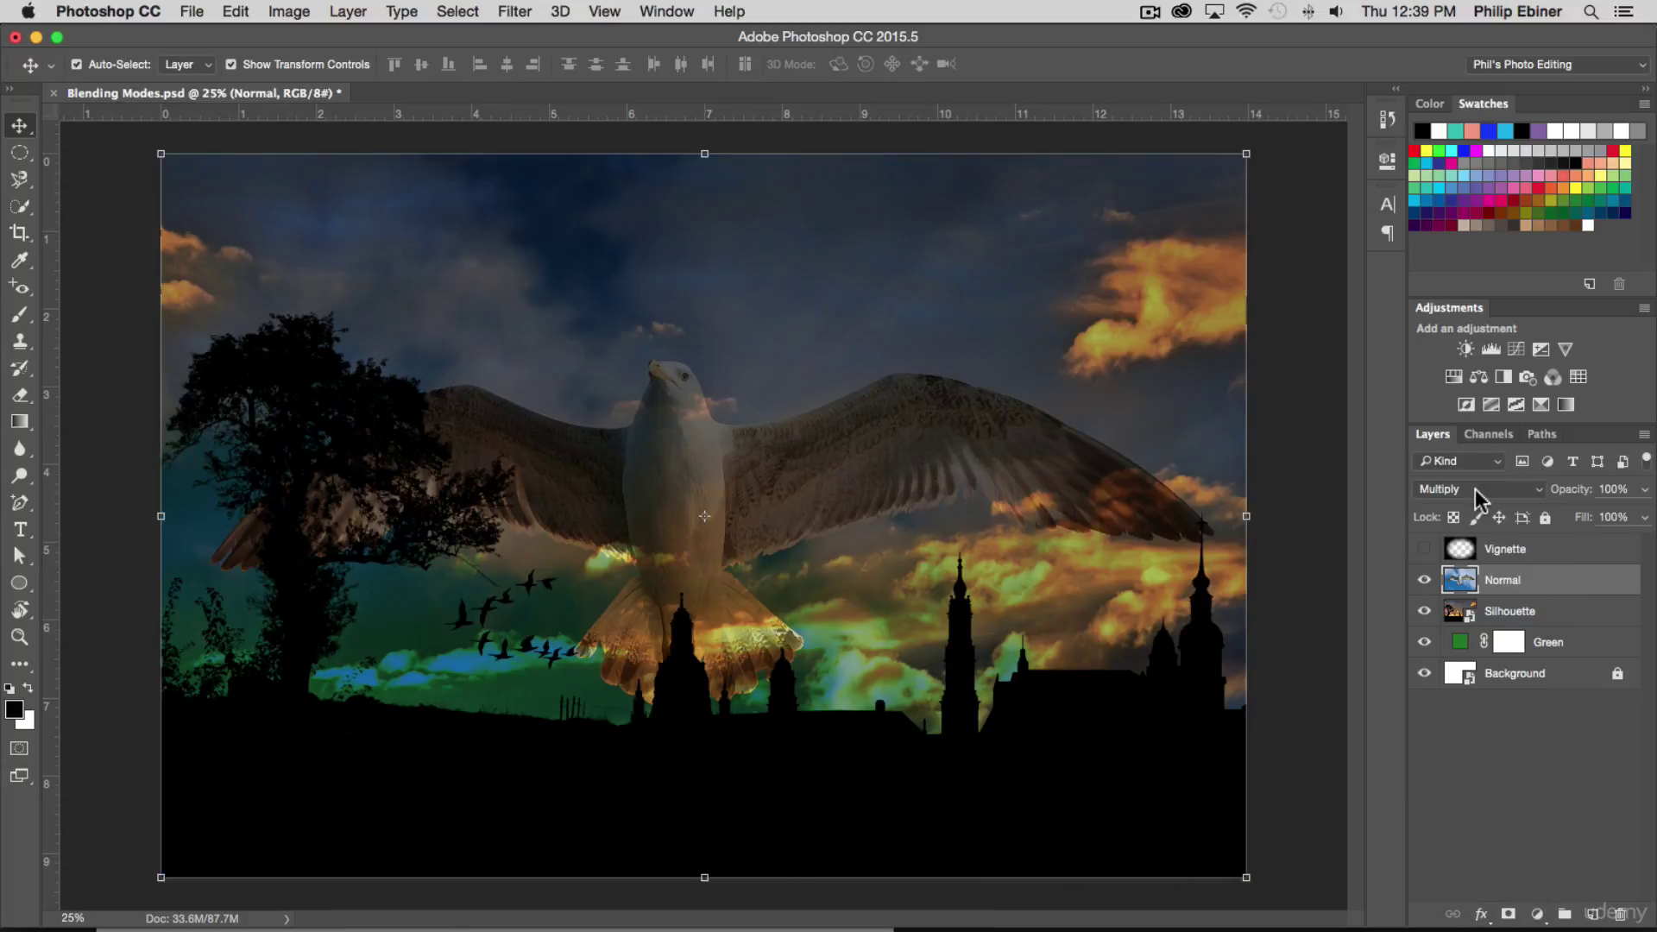
pyautogui.click(1474, 488)
pyautogui.click(1457, 612)
# - Try the Pin Light and Subtract blending modes on the Normal layer, and set it back to Normal mode
pyautogui.click(1445, 486)
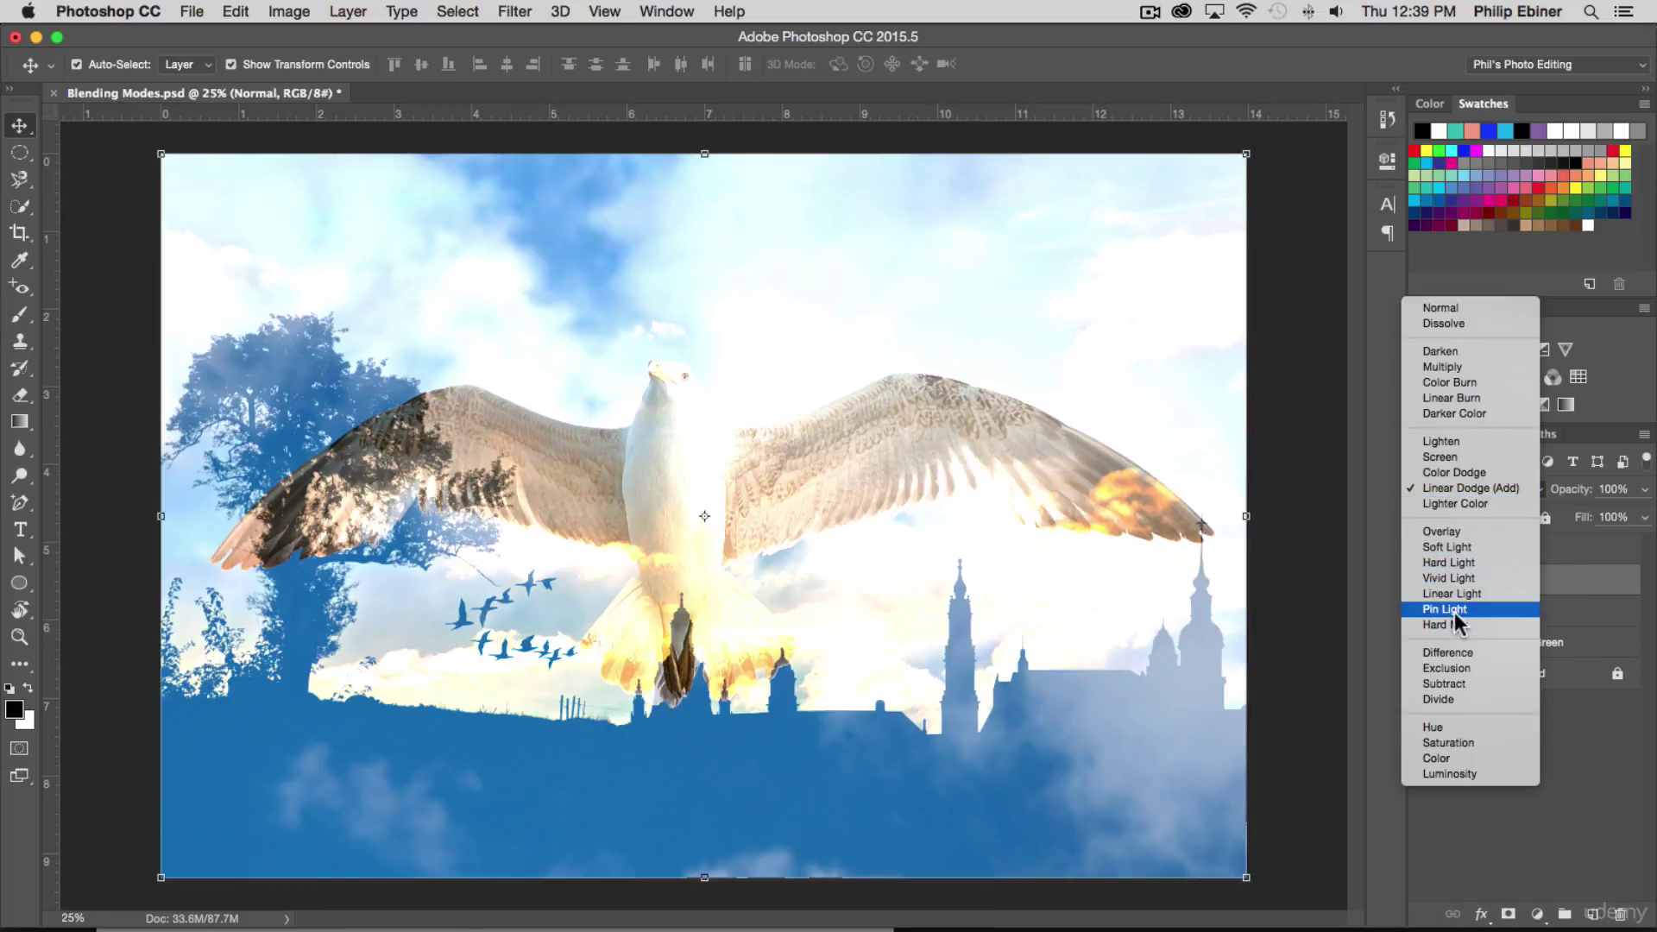
pyautogui.click(1453, 613)
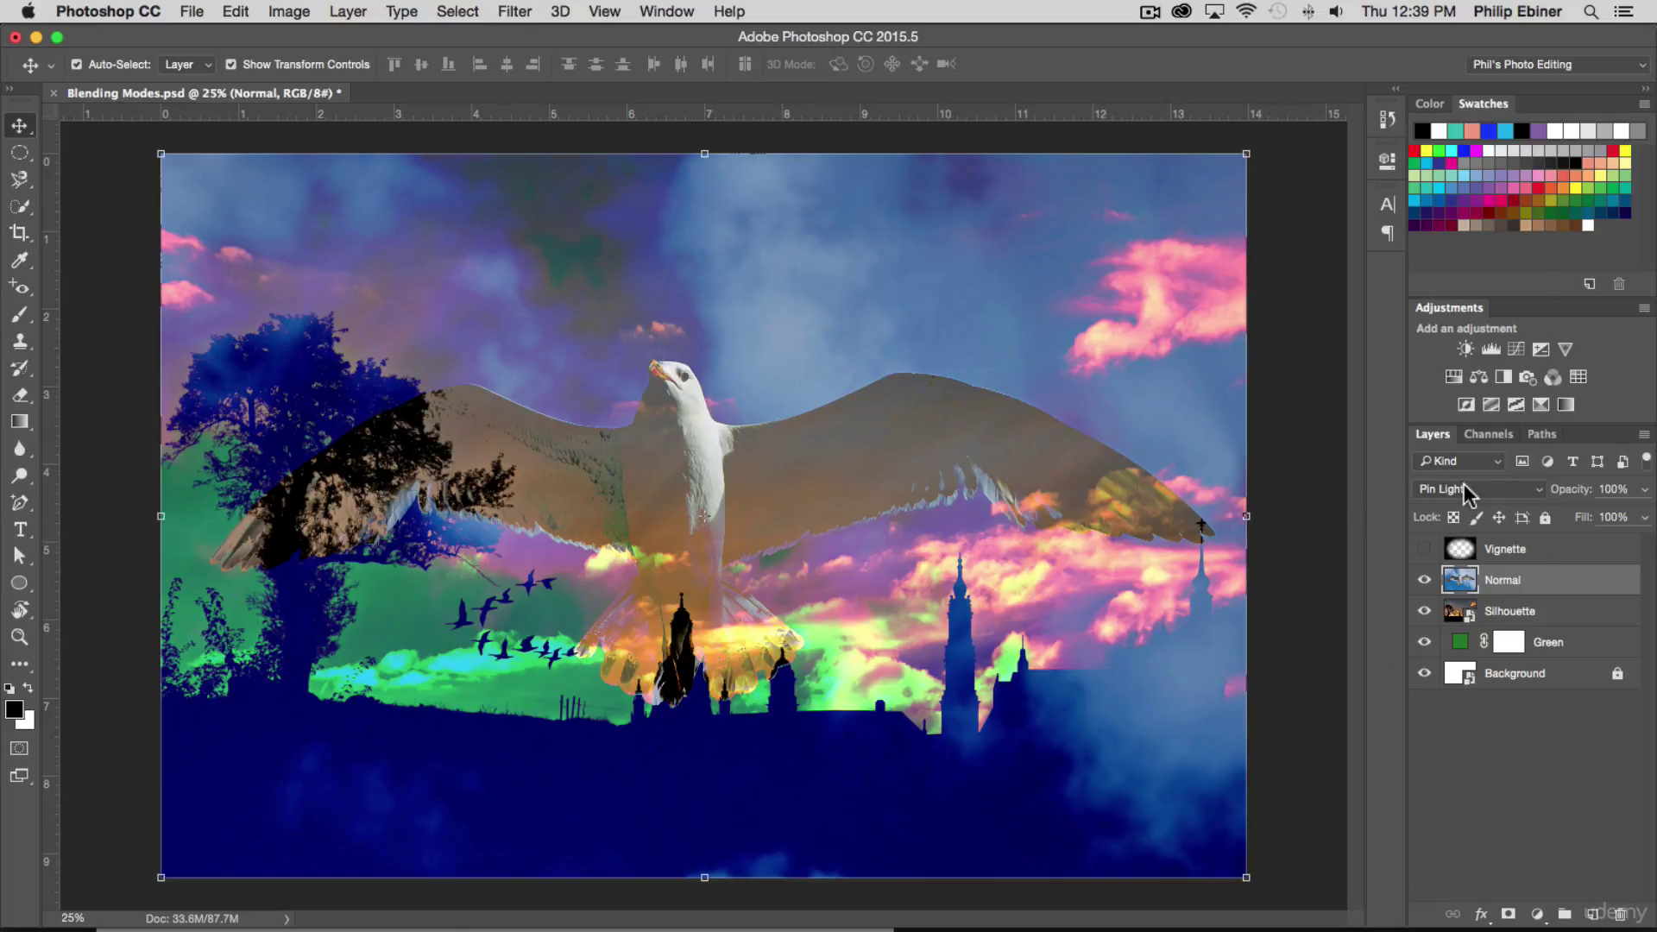
pyautogui.click(1464, 489)
pyautogui.click(1480, 562)
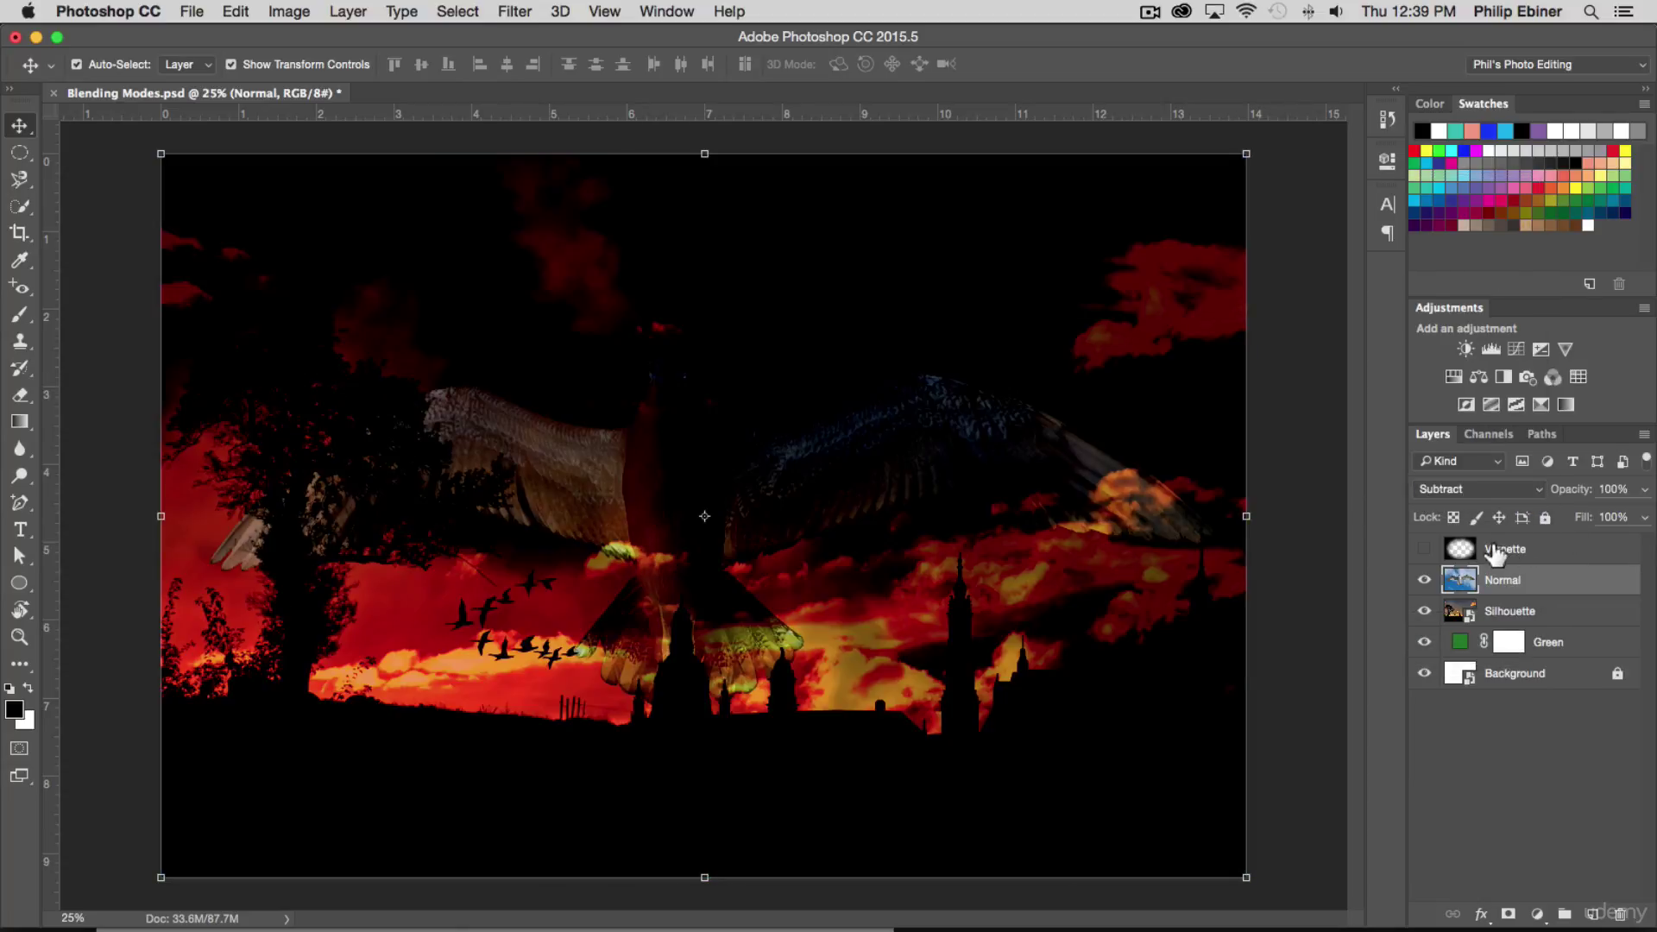
pyautogui.click(1461, 489)
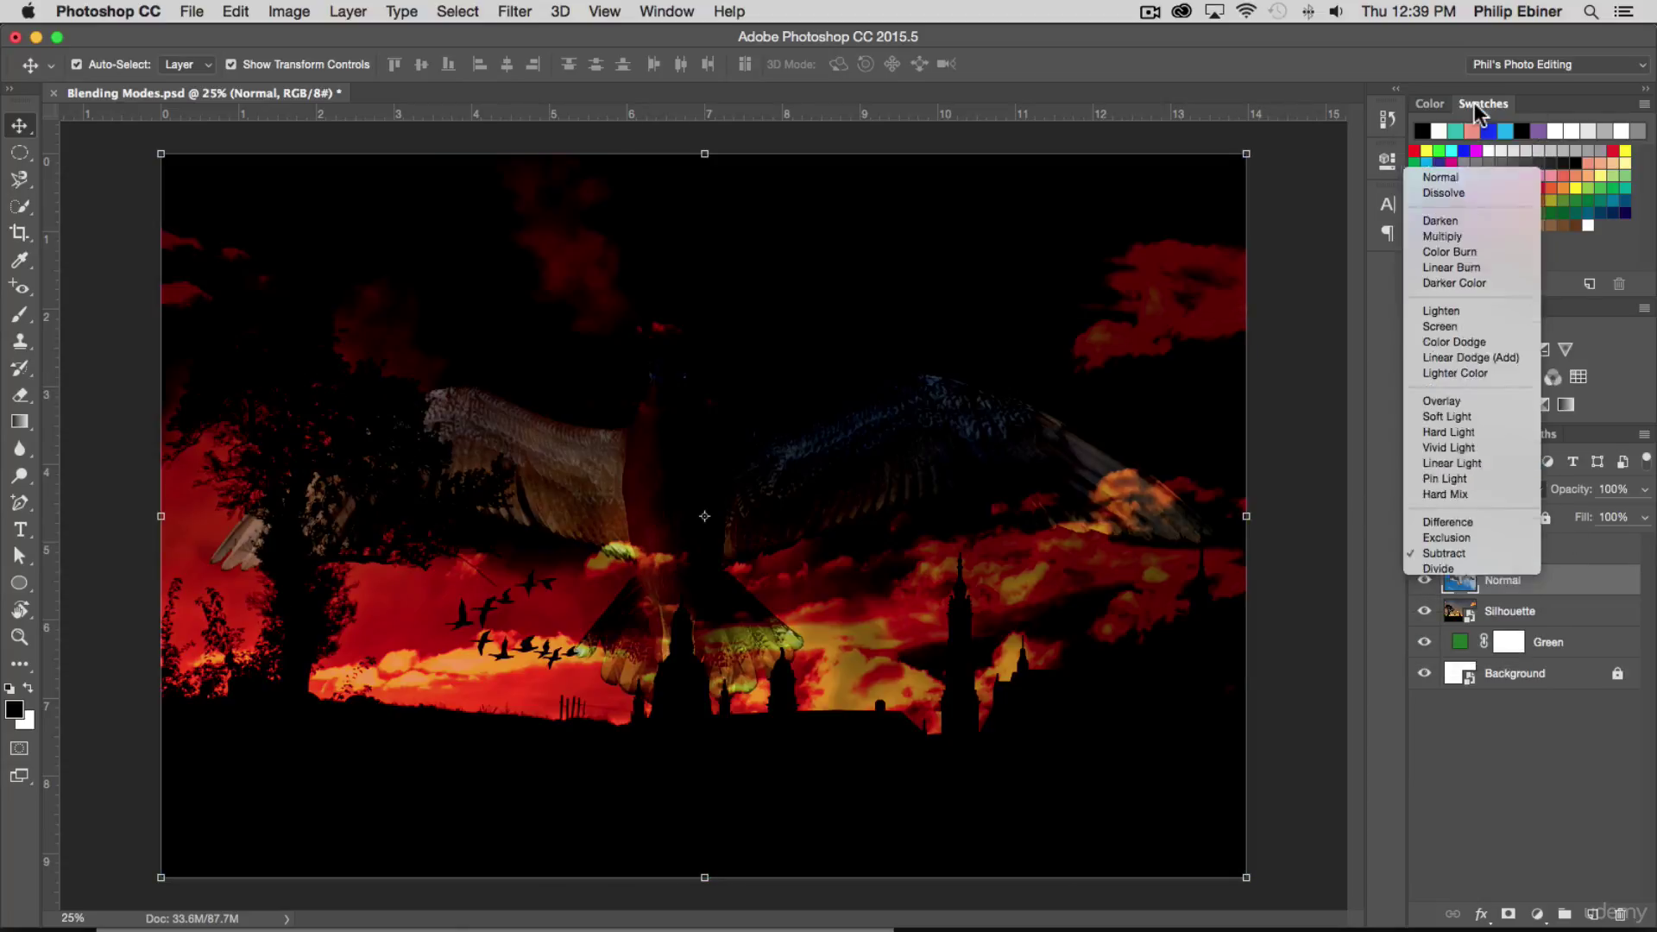
pyautogui.click(1441, 177)
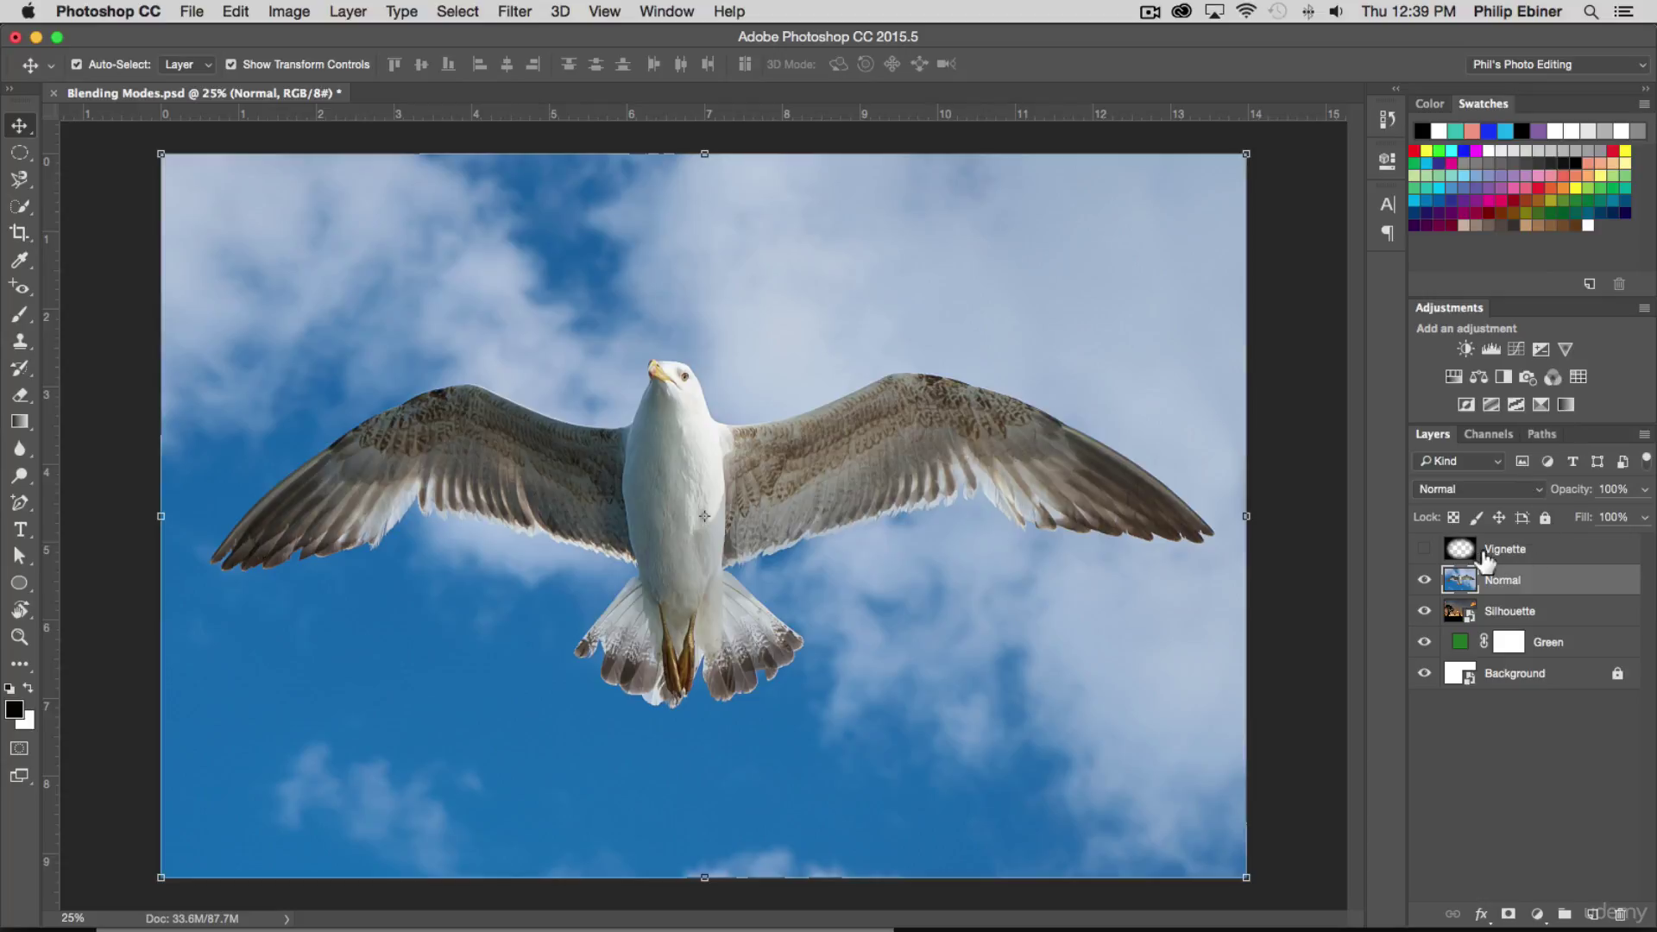
# - Show the Vignette layer, try the Dissolve blending mode on it, and set it back to Normal mode
pyautogui.click(1424, 549)
pyautogui.click(1521, 563)
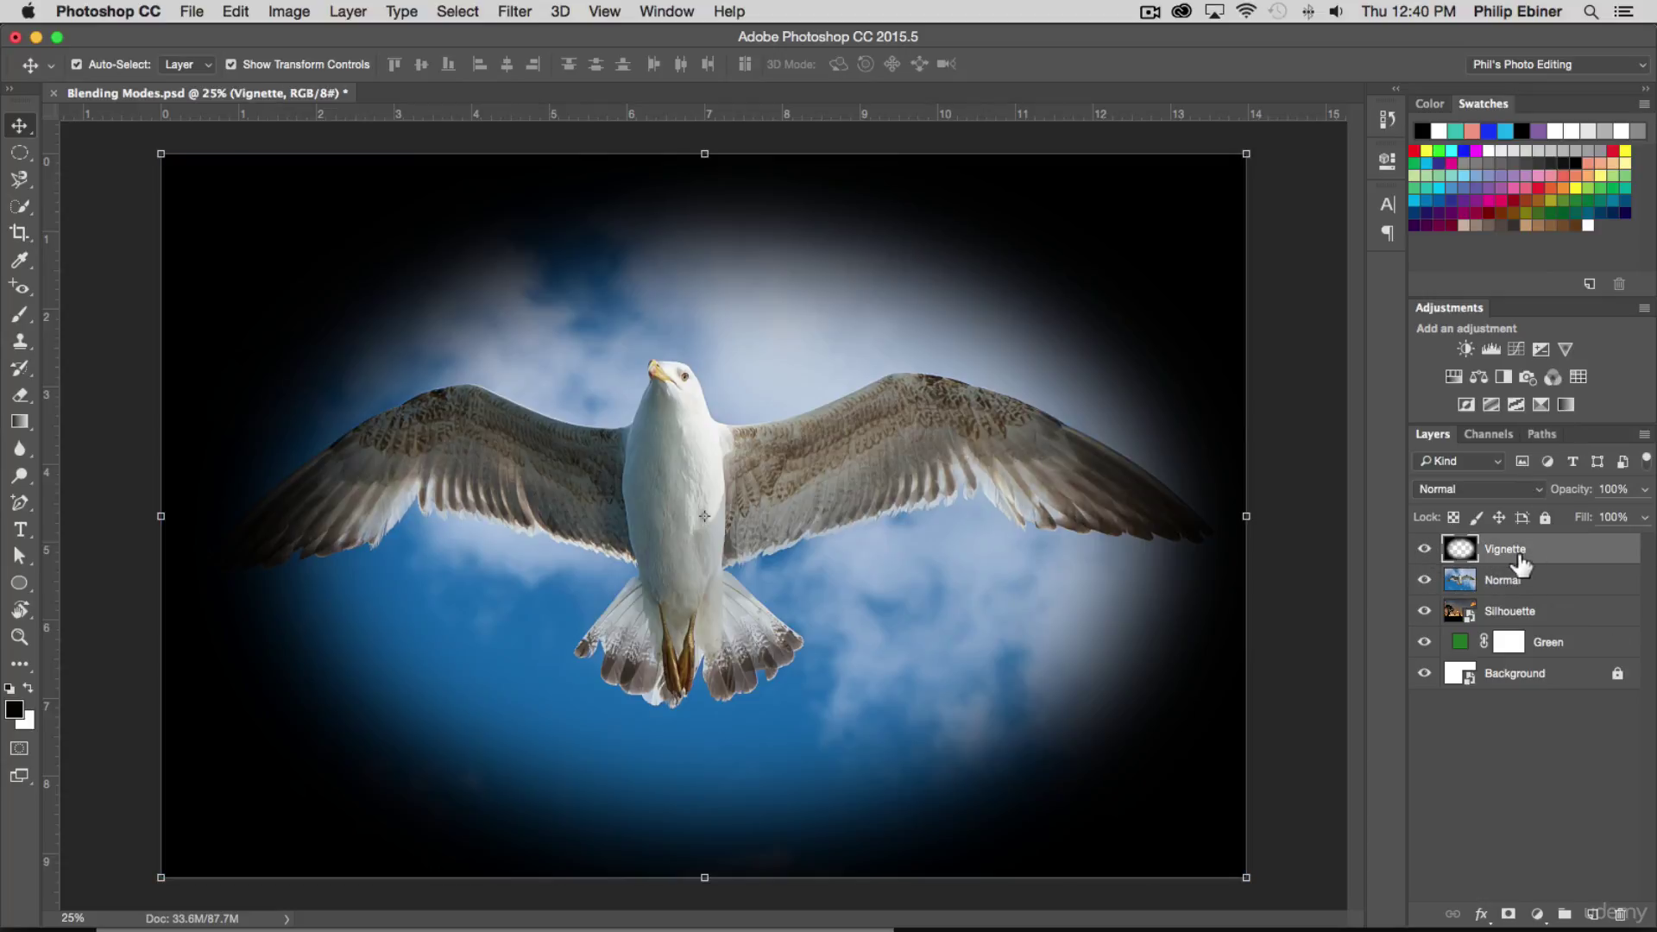
pyautogui.click(1481, 489)
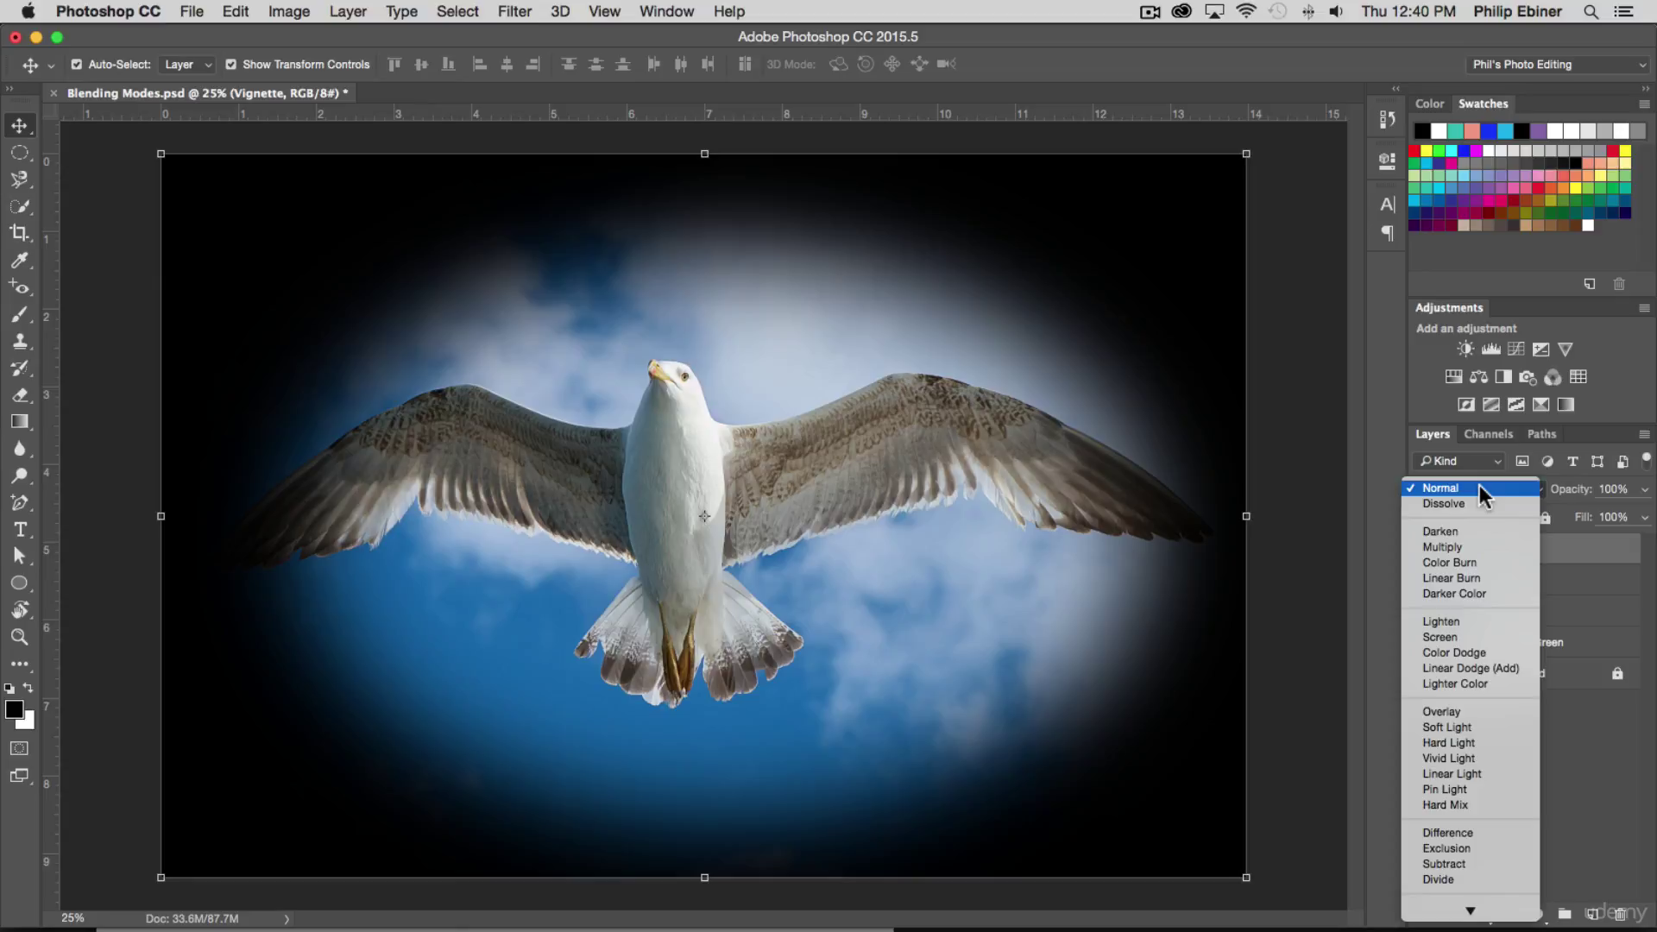
pyautogui.click(1467, 504)
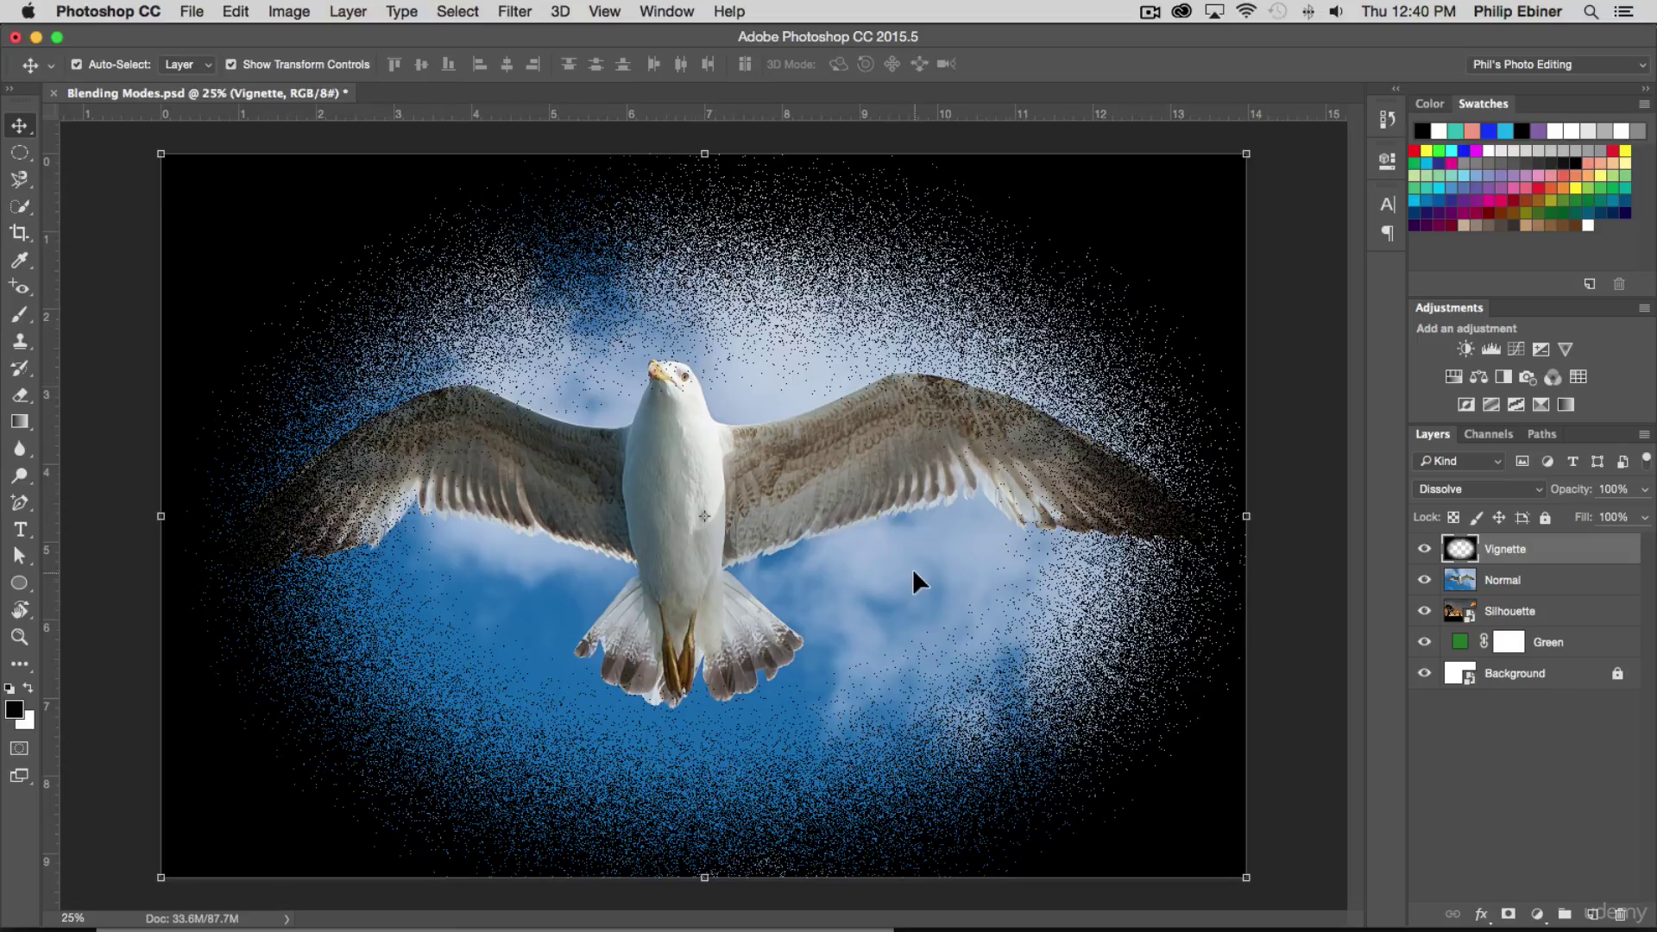
pyautogui.click(1473, 485)
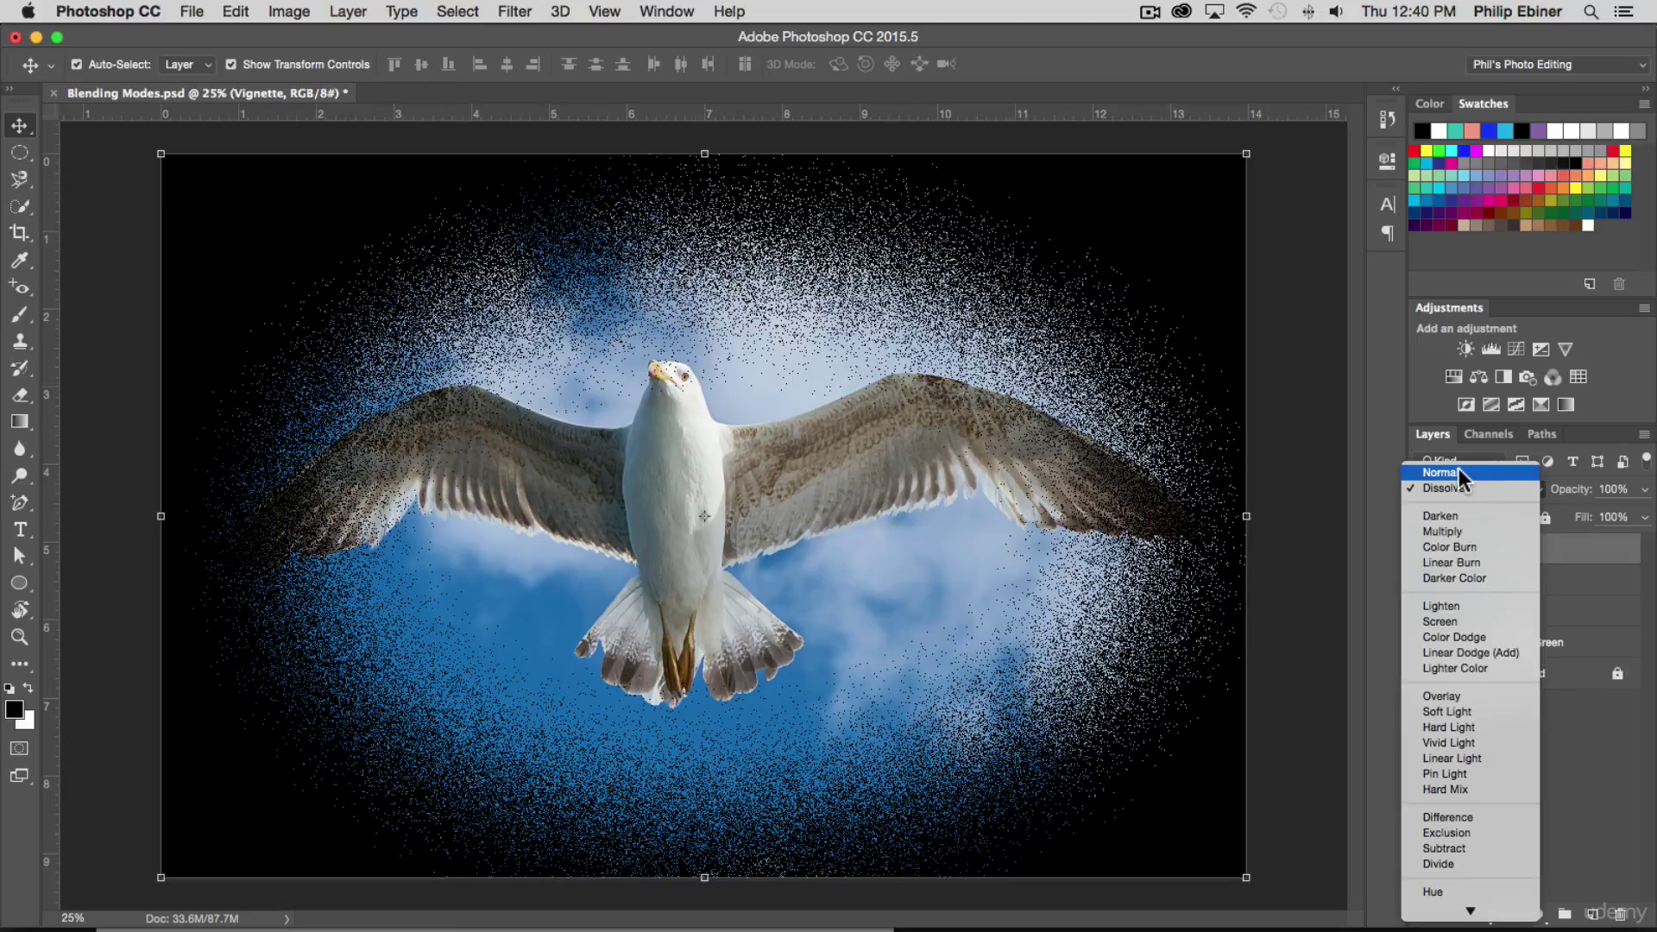
pyautogui.click(1458, 472)
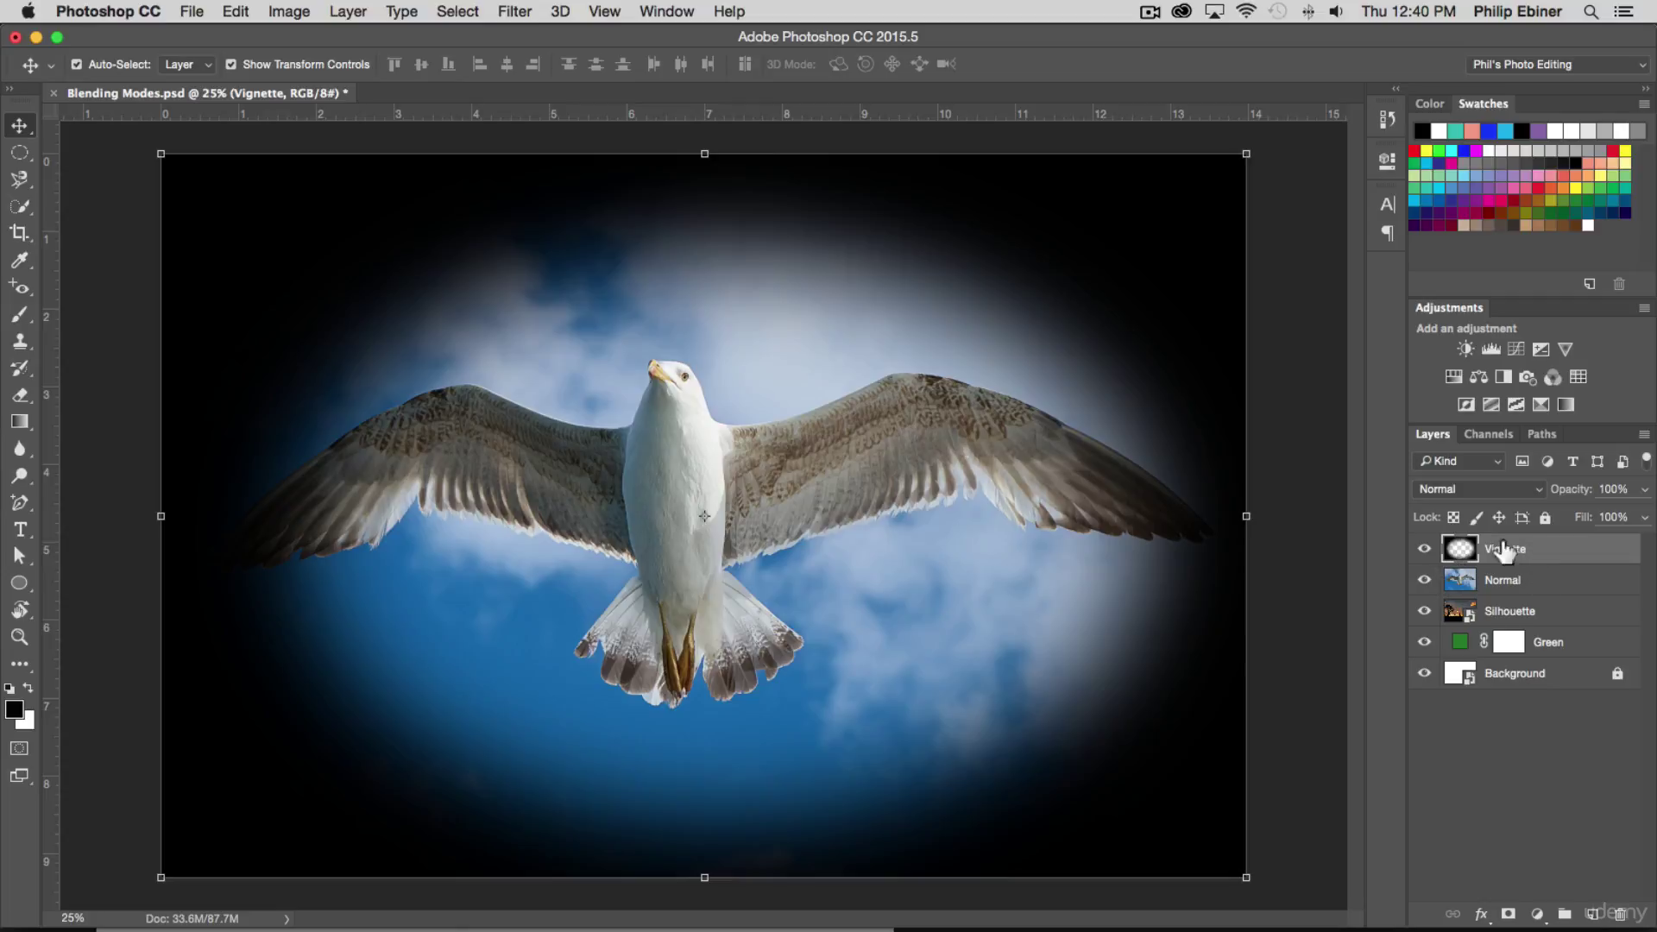
# - Put the Vignette and Normal layers together into a new layer group
pyautogui.click(1534, 580)
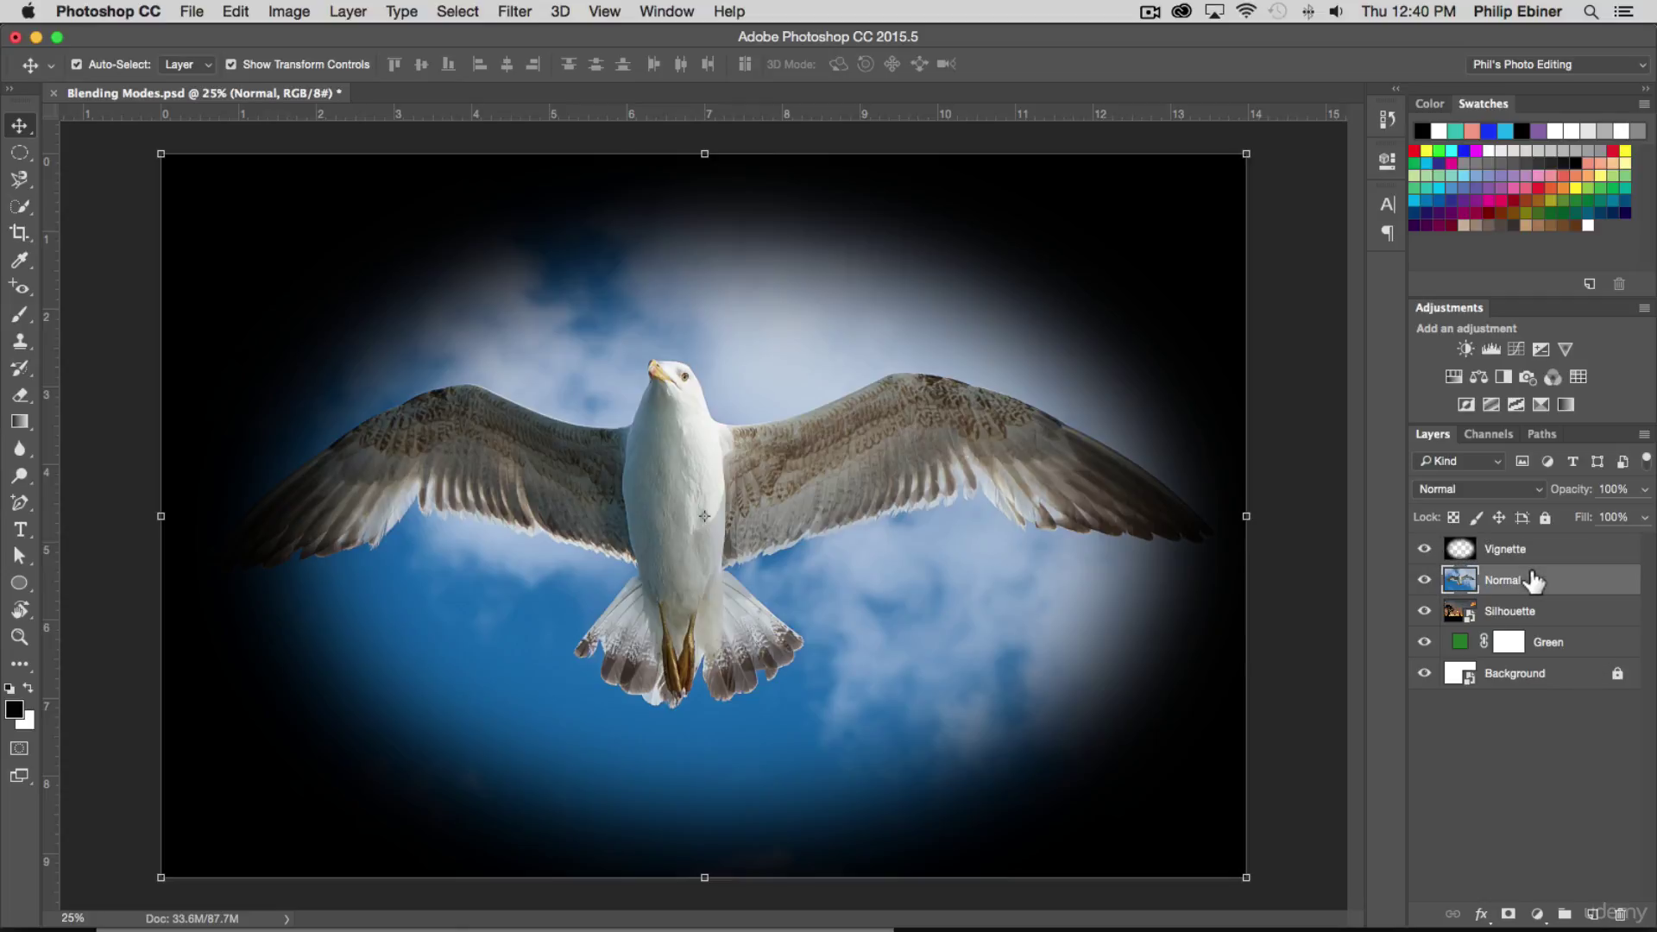
pyautogui.click(1536, 553)
pyautogui.keyDown('shift'); pyautogui.click(1539, 591); pyautogui.keyUp('shift')
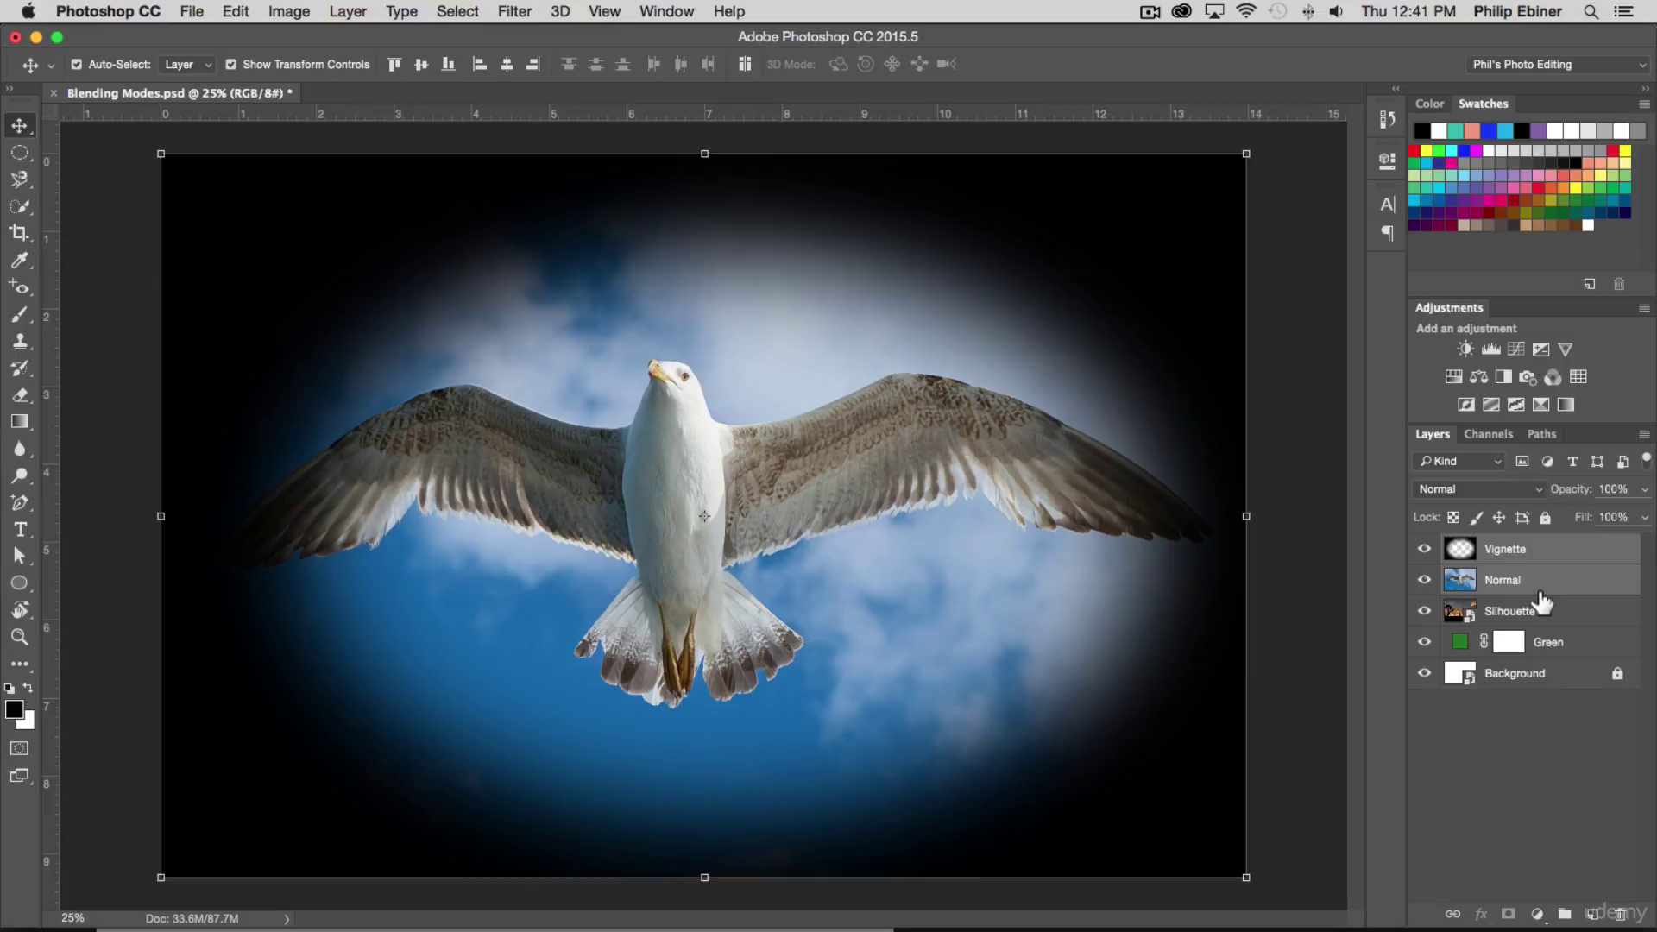
pyautogui.moveTo(1506, 594); pyautogui.dragTo(1564, 914)
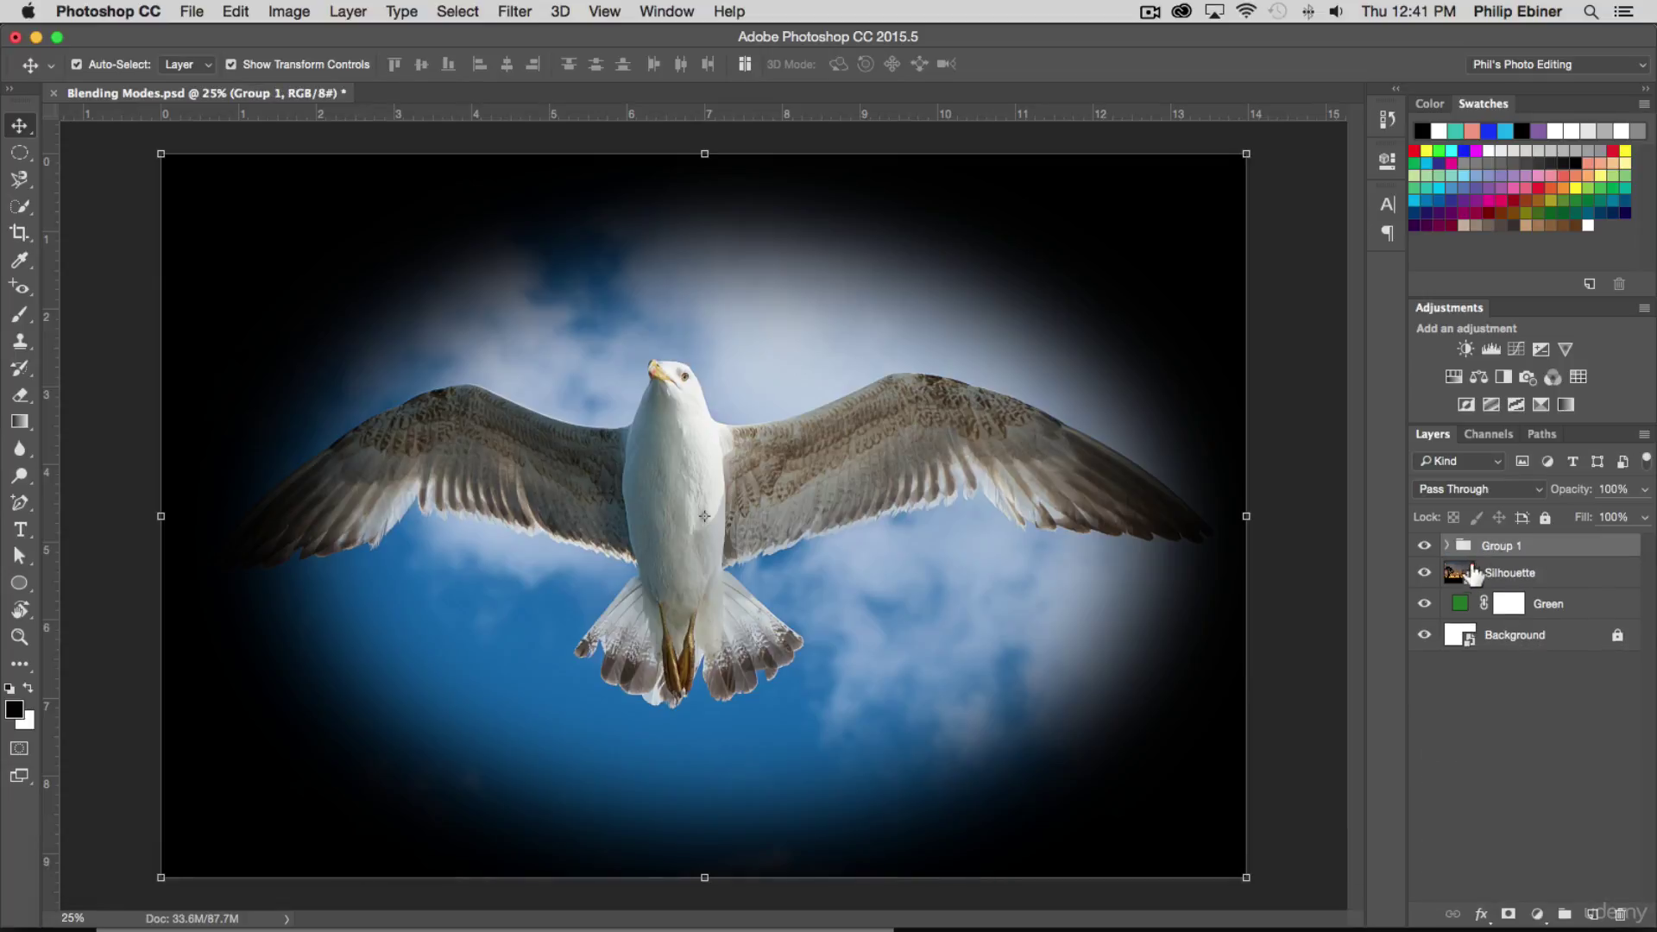
# - Set the blending mode of the new layer group to Overlay
pyautogui.click(1481, 489)
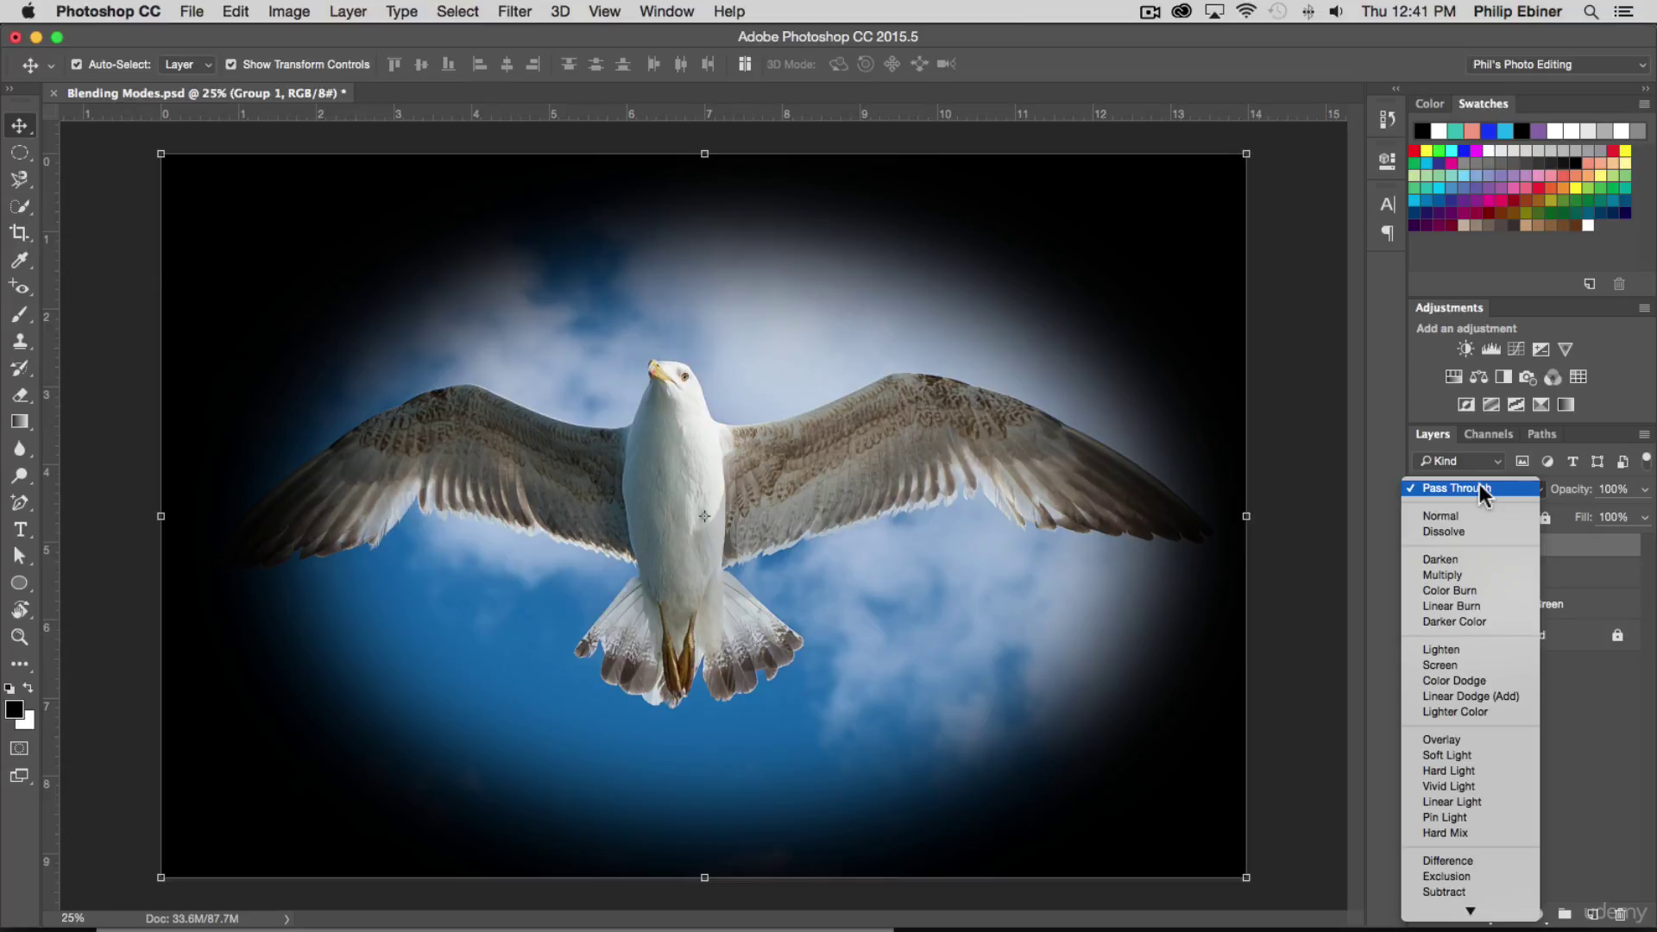
pyautogui.click(1601, 742)
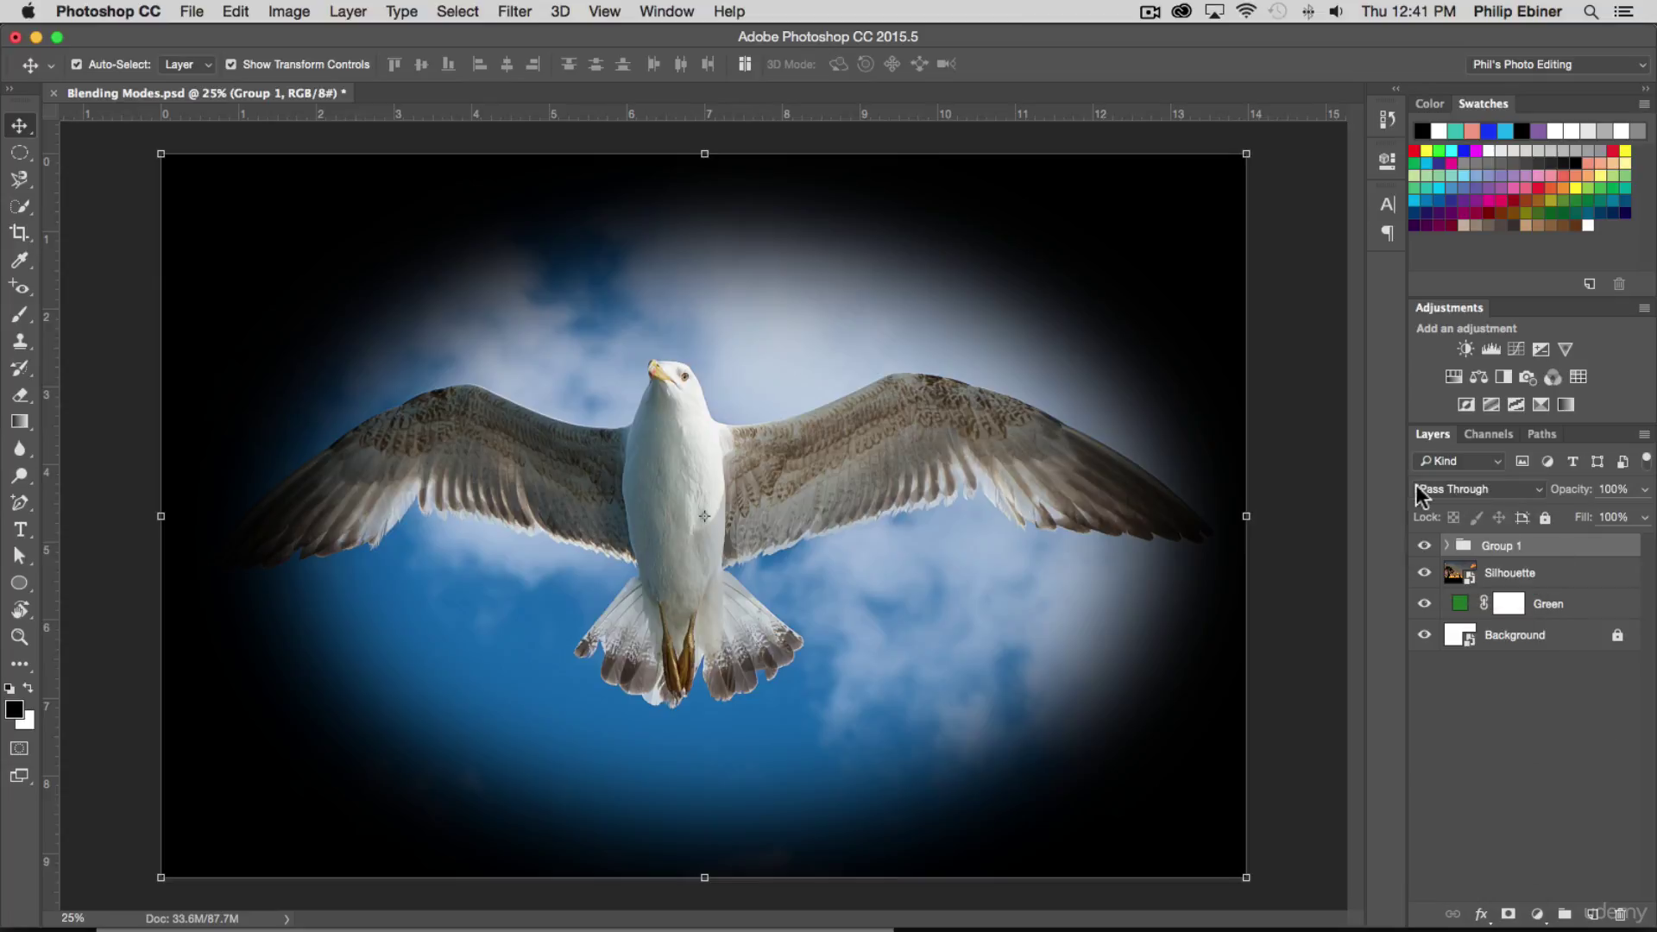
pyautogui.click(1484, 490)
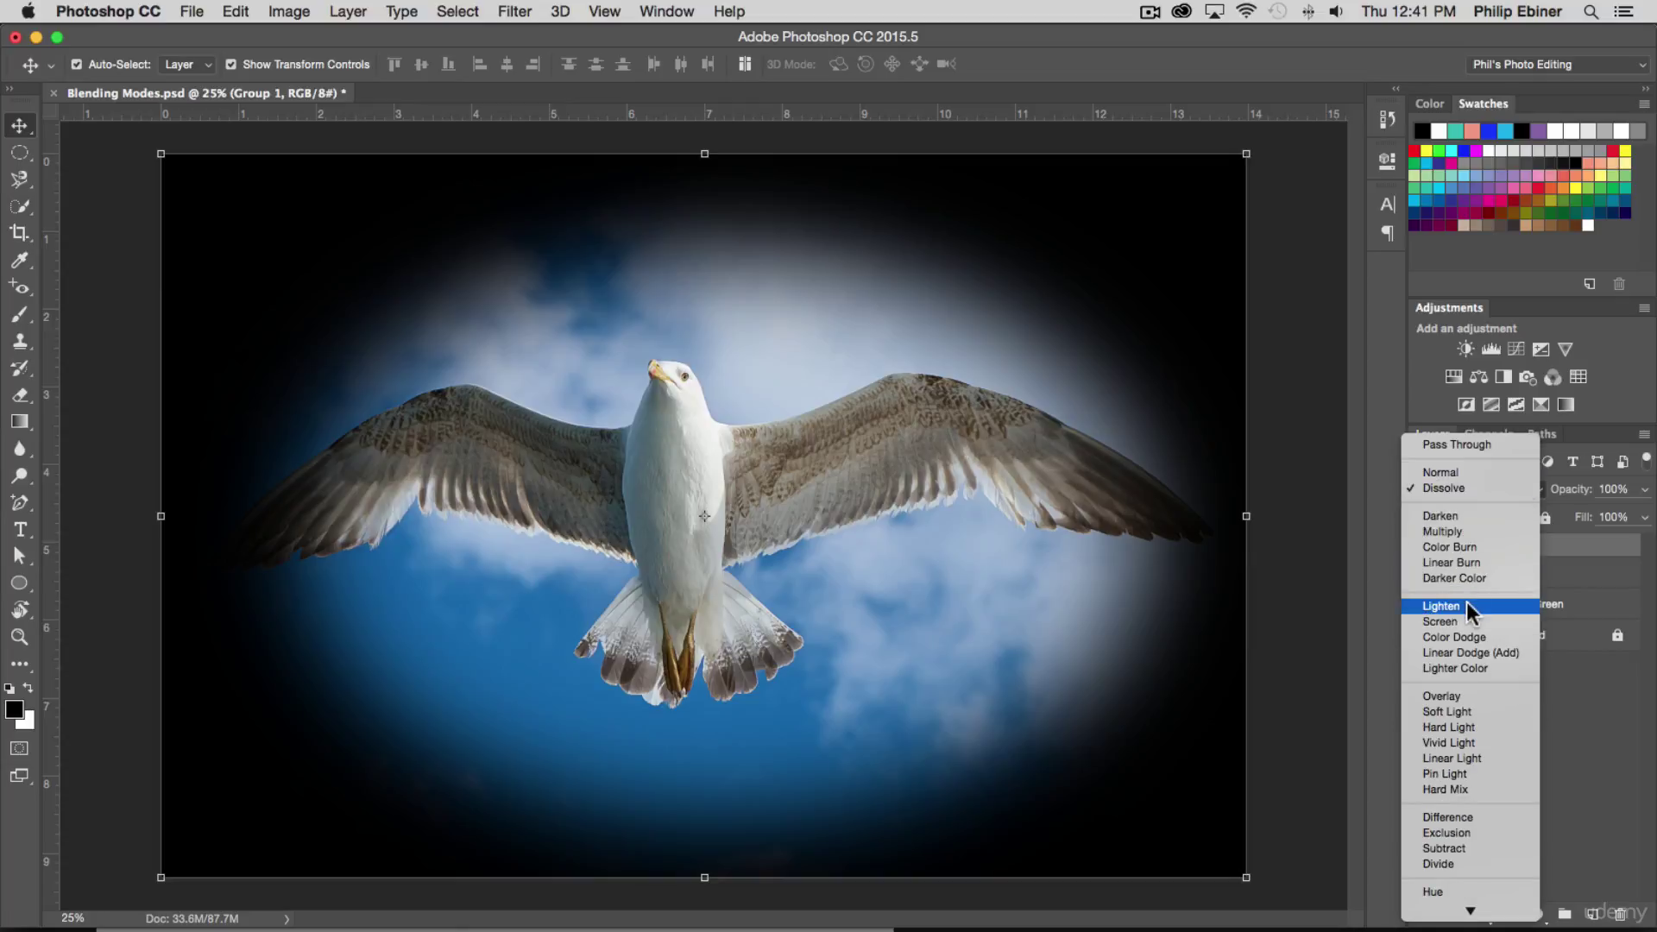
pyautogui.click(1443, 696)
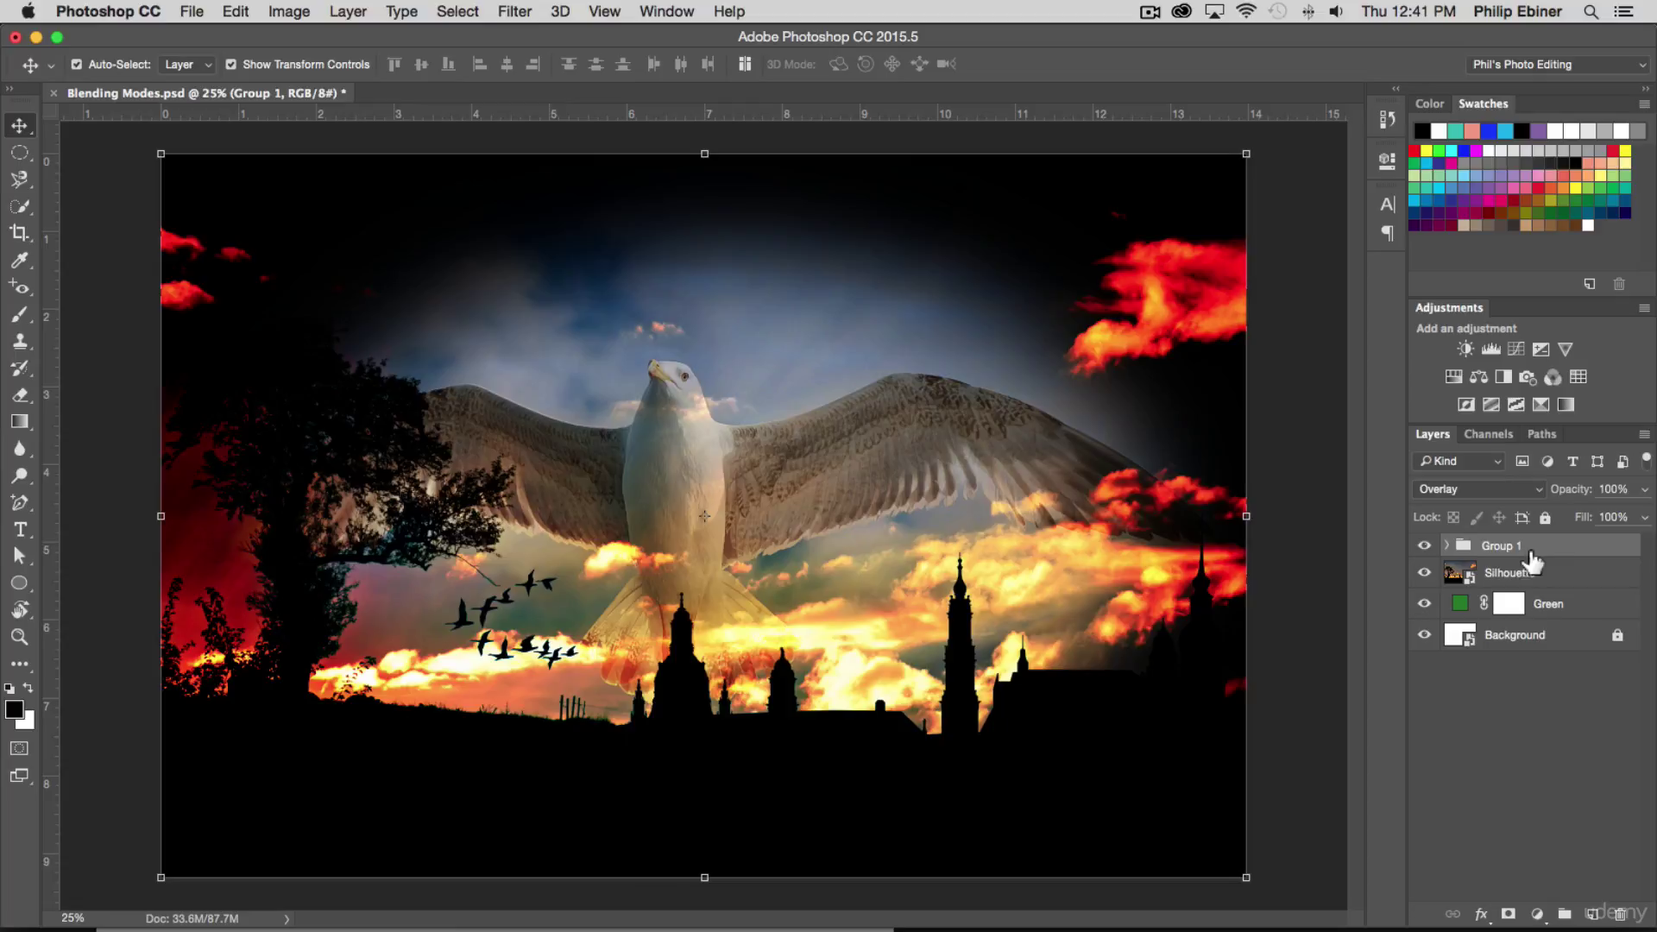
# - Expand the layer group and move the Vignette and Normal layers out of it, above the Silhouette layer
pyautogui.click(1519, 660)
pyautogui.click(1447, 546)
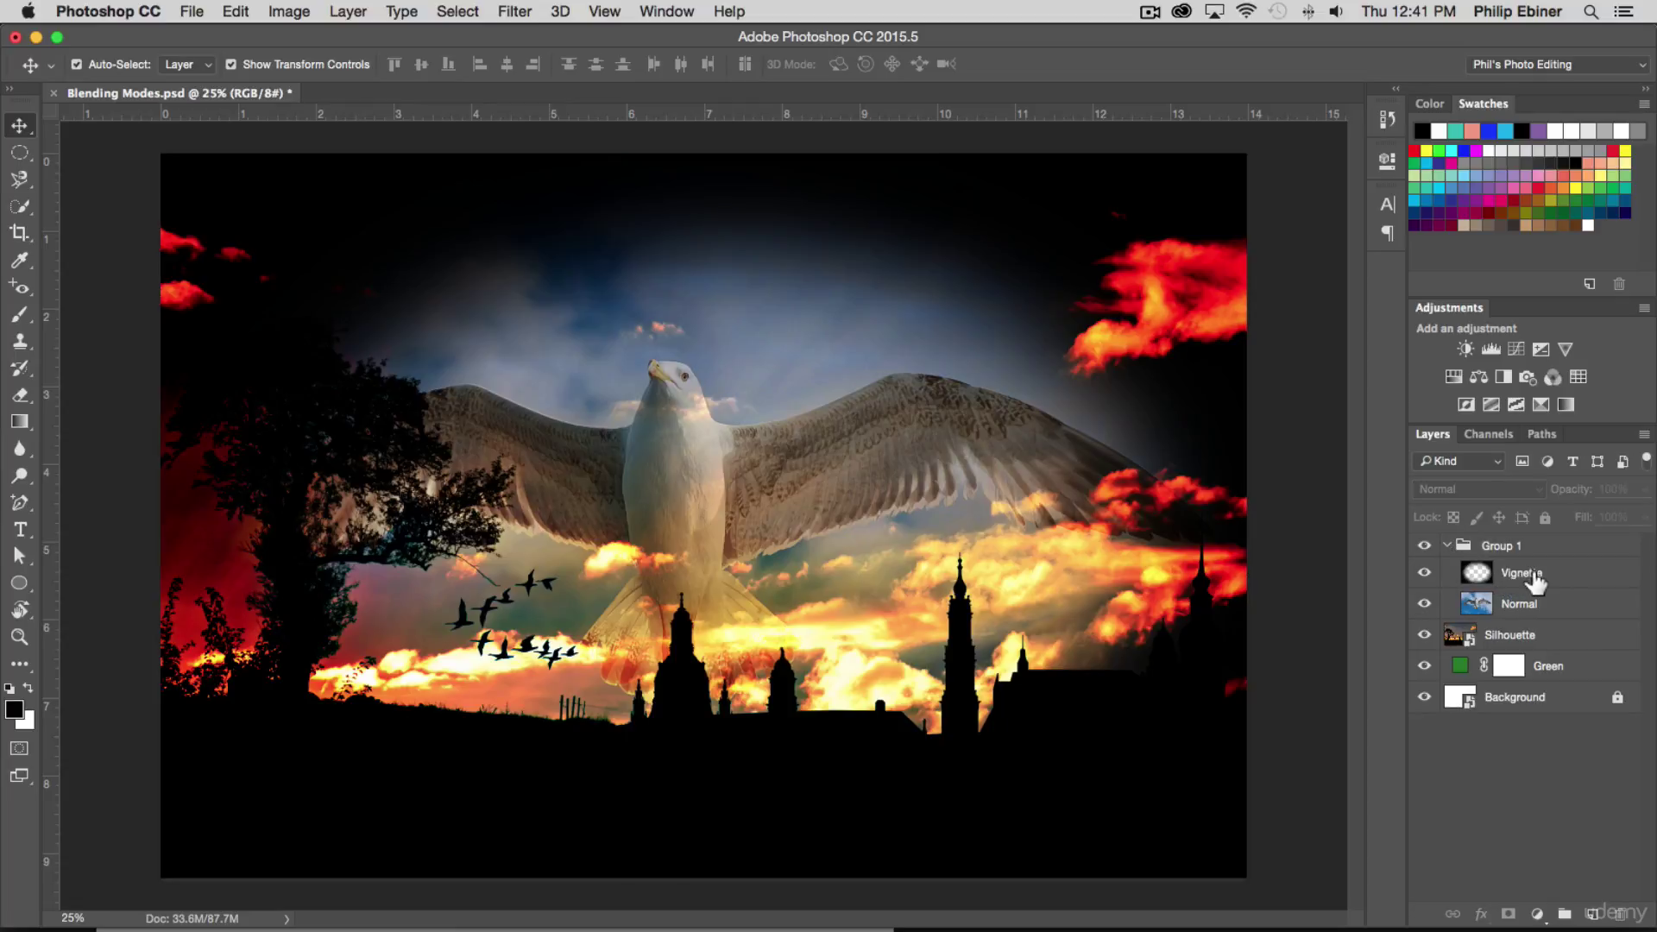
pyautogui.click(1535, 576)
pyautogui.click(1530, 604)
pyautogui.click(1532, 577)
pyautogui.click(1528, 604)
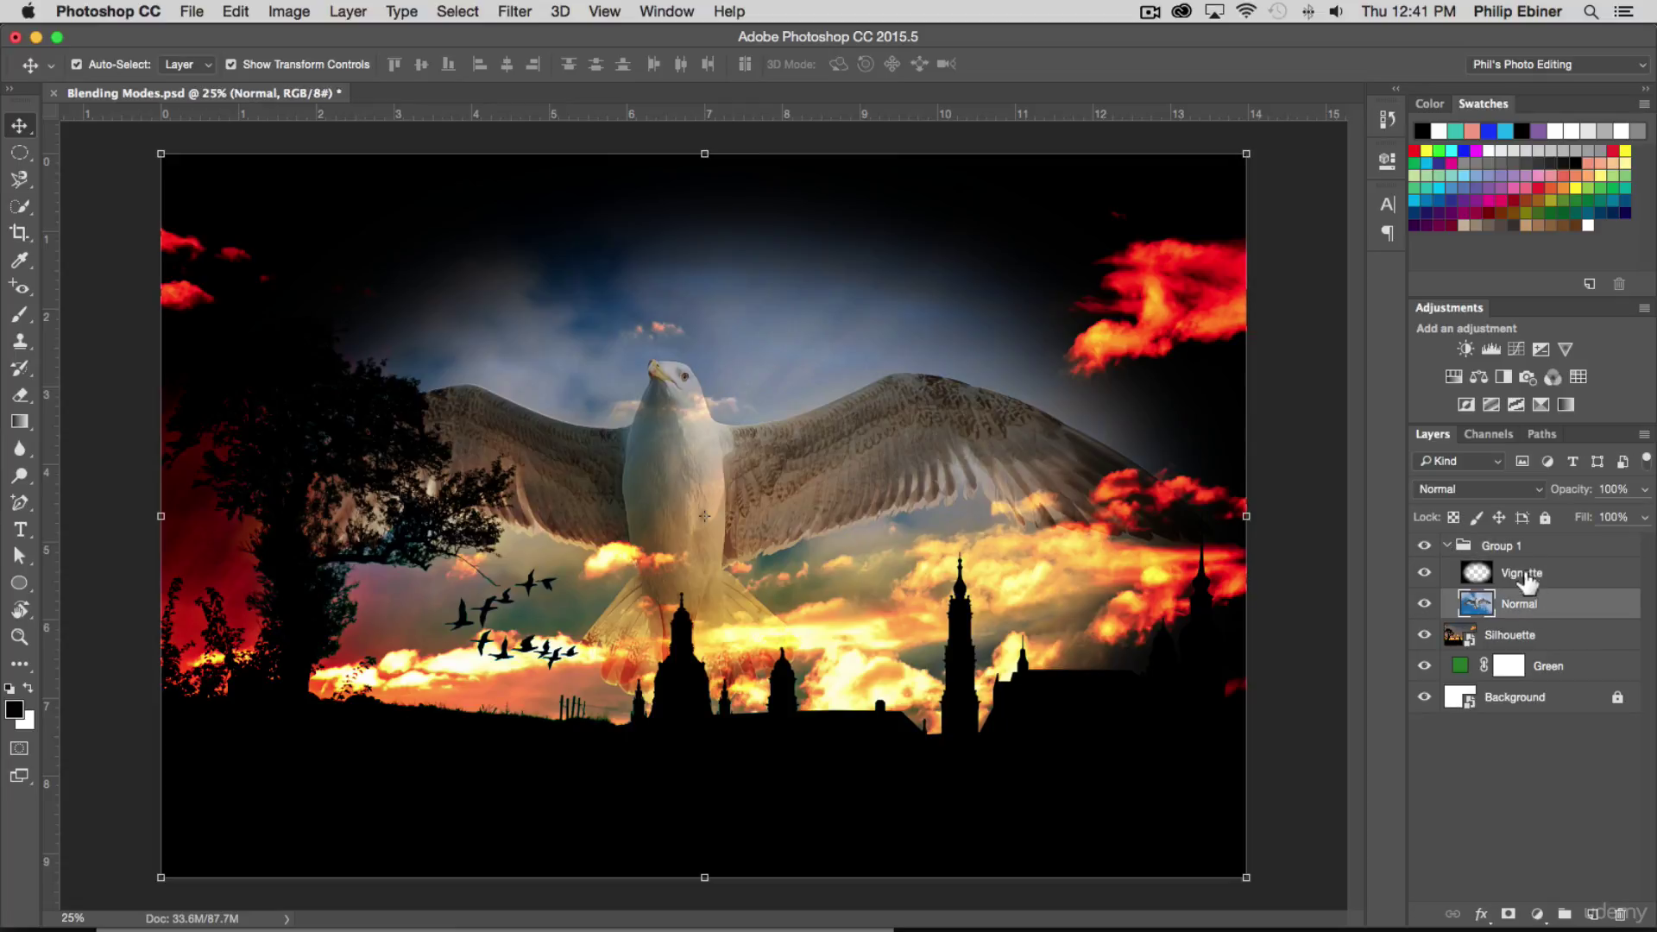
pyautogui.click(1527, 576)
pyautogui.moveTo(1518, 604)
pyautogui.mouseDown()
pyautogui.moveTo(1496, 585)
pyautogui.moveTo(1505, 571)
pyautogui.moveTo(1502, 590)
pyautogui.mouseUp()
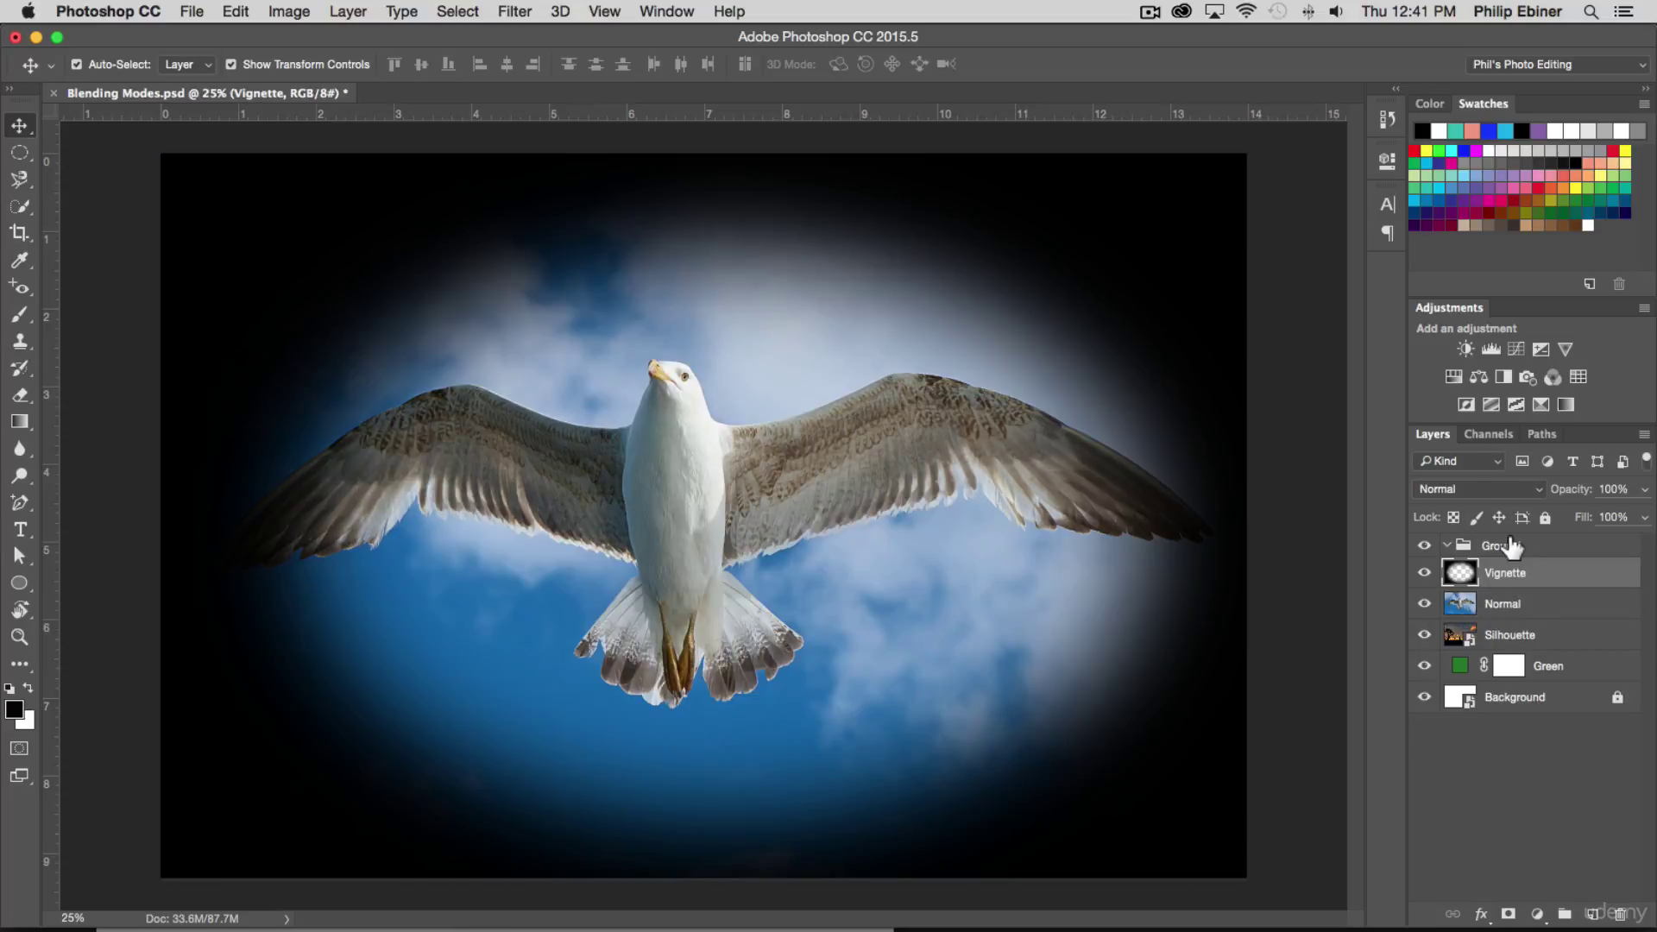
# - Delete the emptied layer group above the Vignette layer
pyautogui.click(1512, 545)
pyautogui.press('BackSpace')
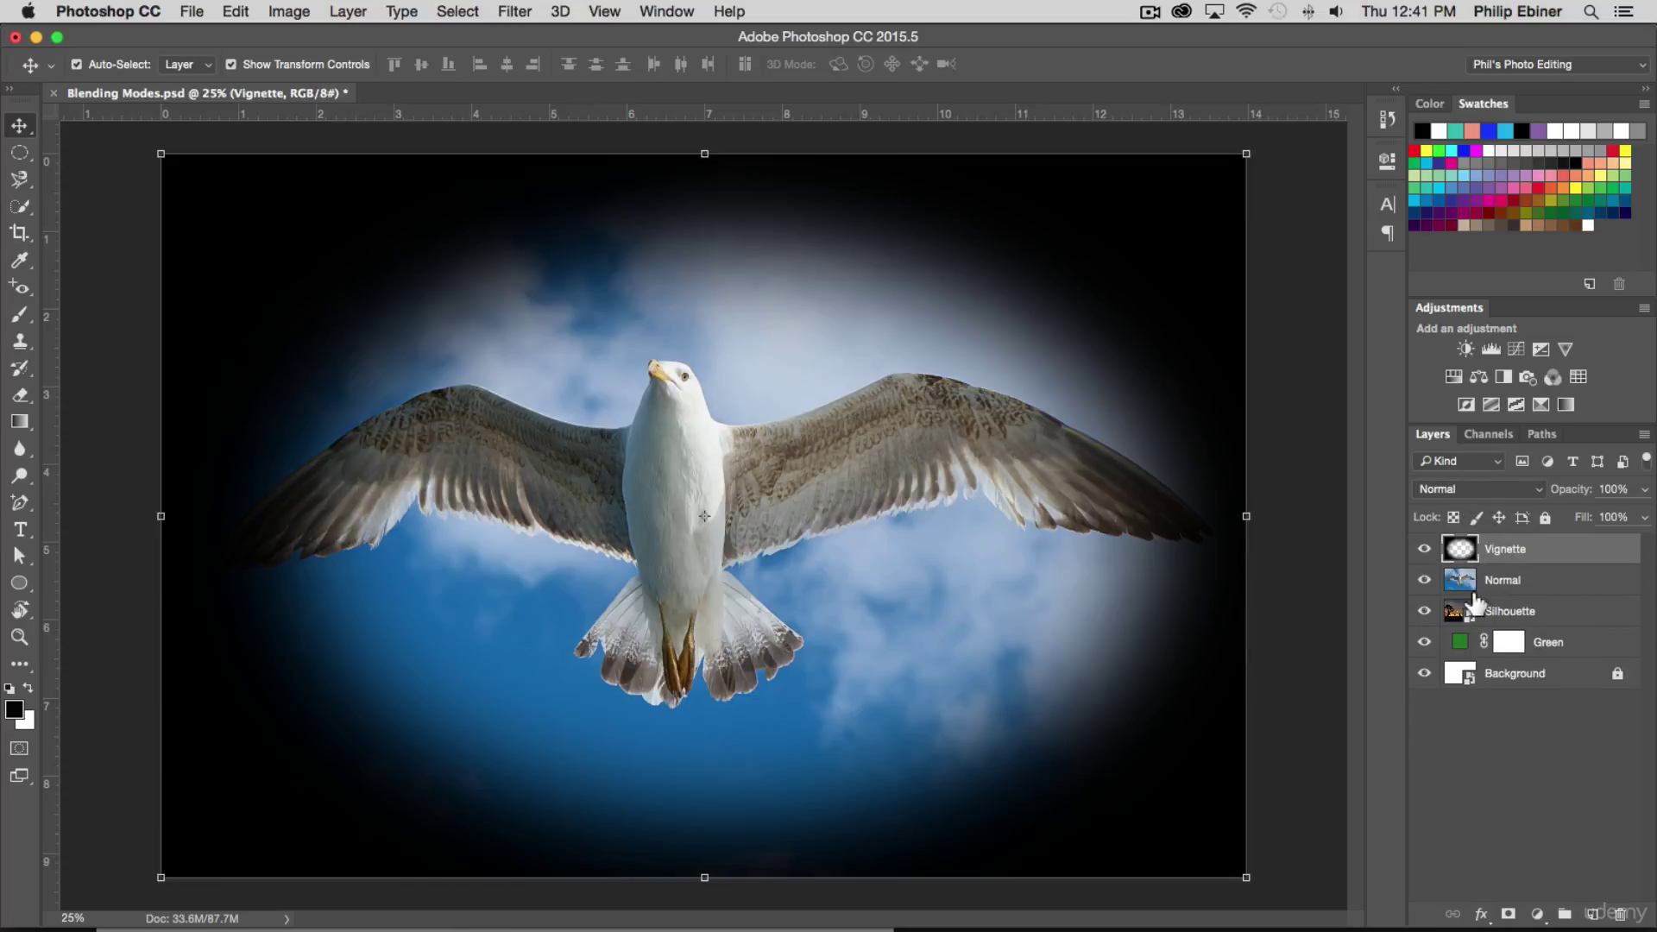
# - Look through the full list of blending modes for the Vignette layer, from Normal to Luminosity, without changing the mode
pyautogui.click(1436, 488)
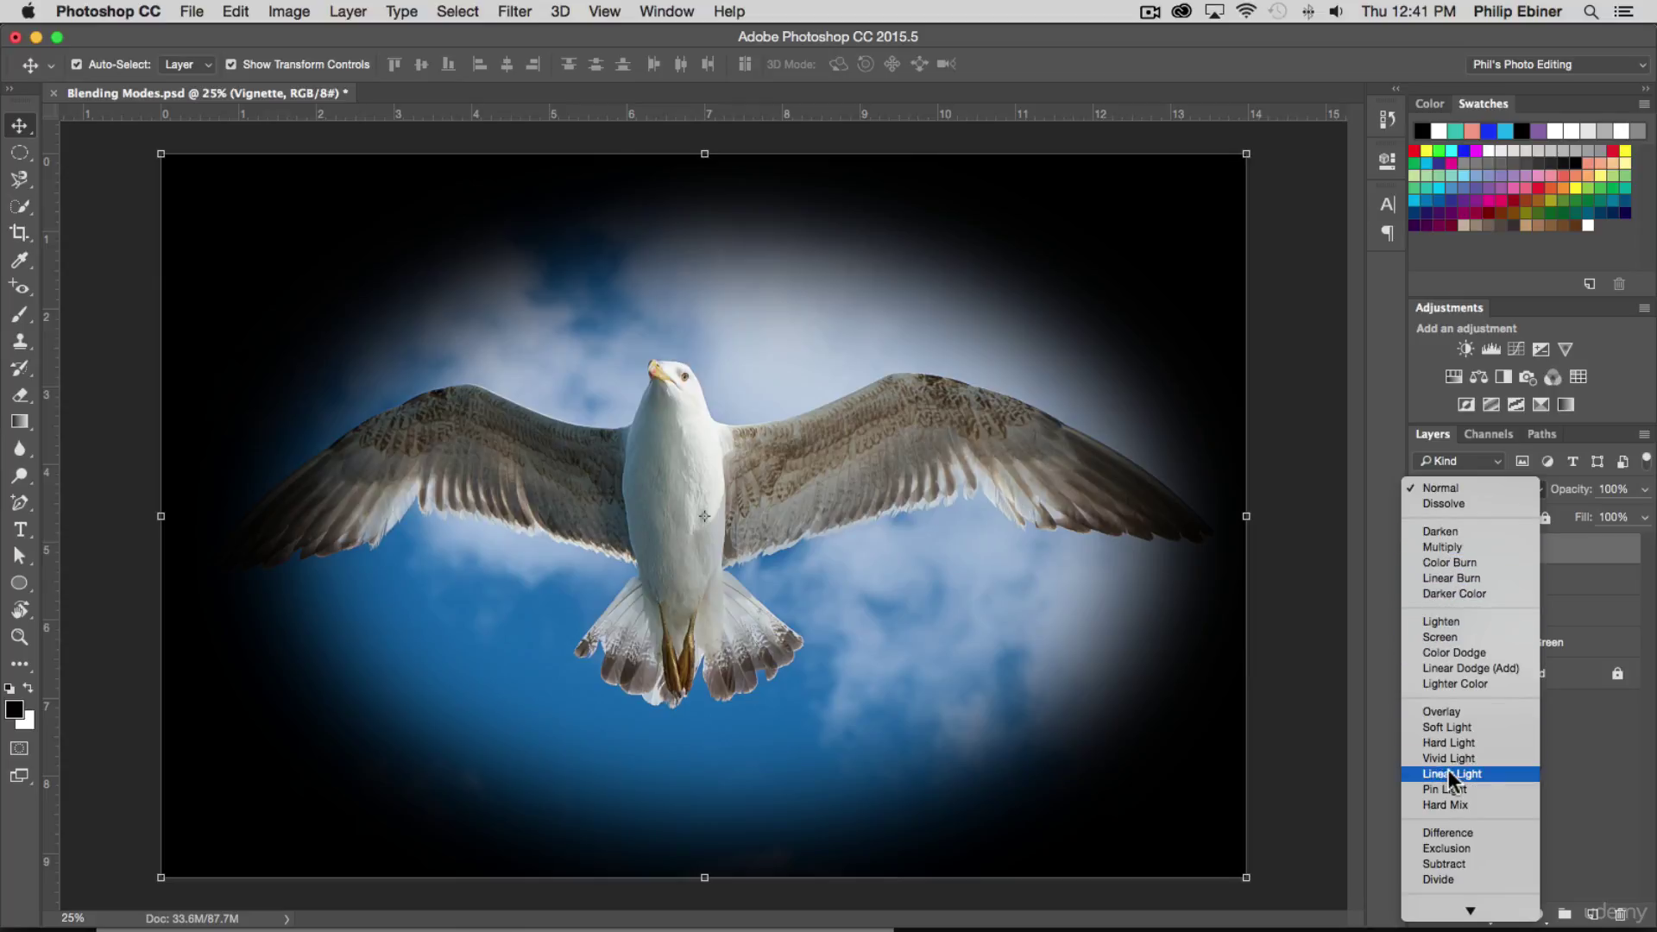
pyautogui.scroll(-1, 1509, 785)
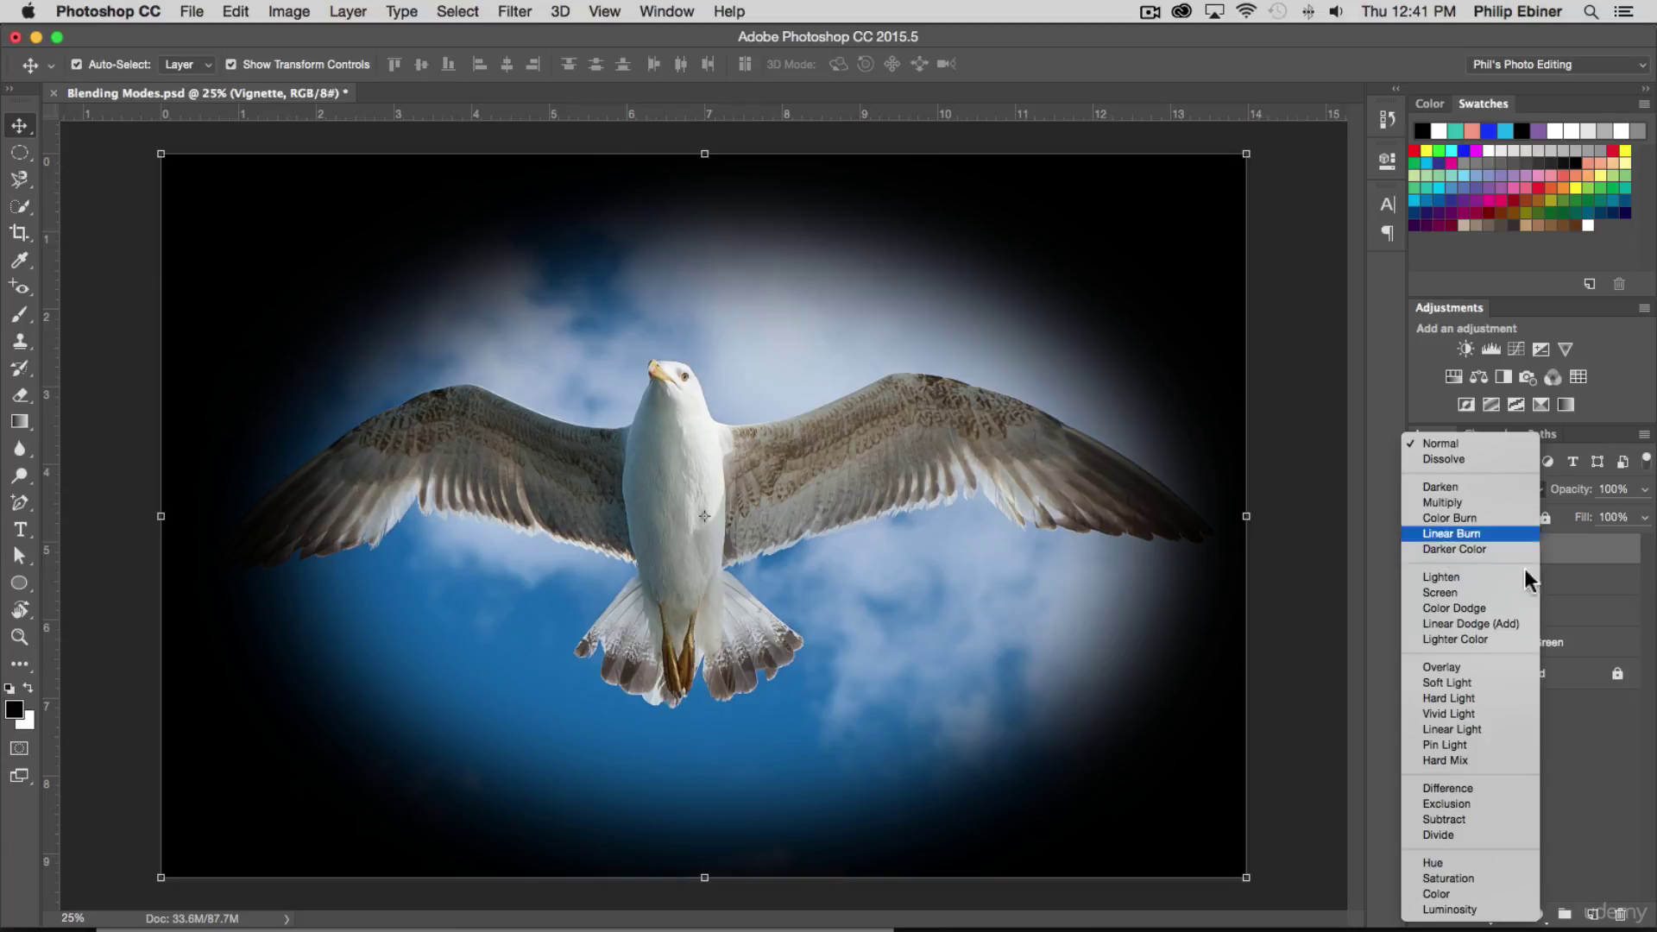
pyautogui.click(1628, 771)
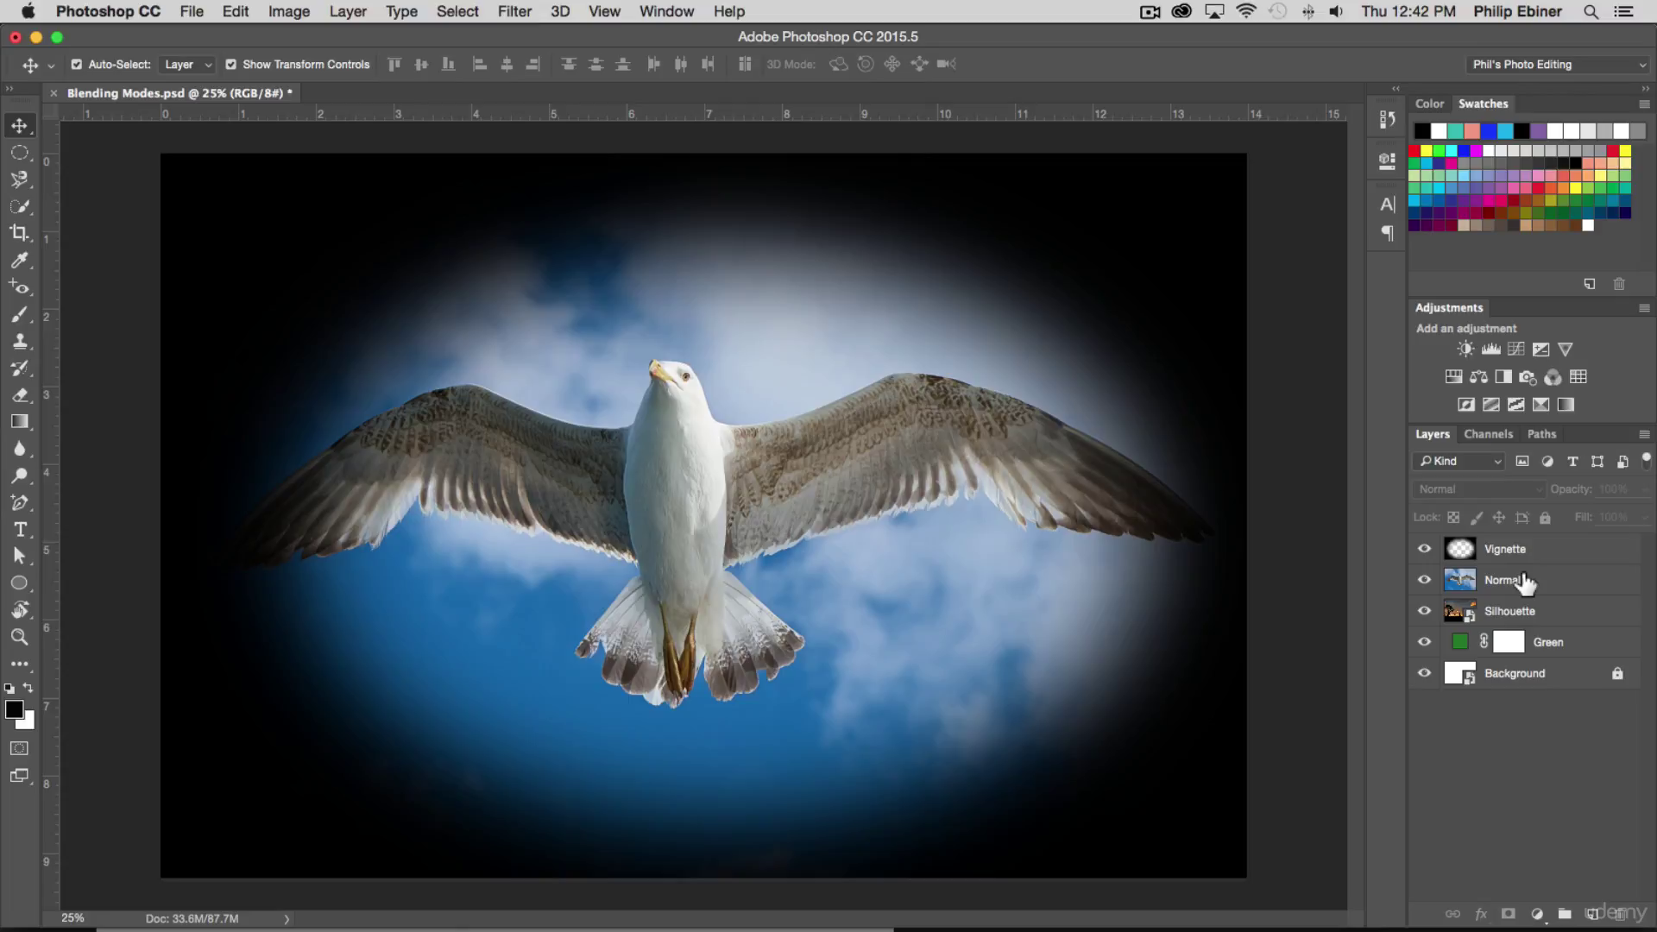
# - Cycle the Normal layer through the blending modes, including Linear Burn, Lighten, Vivid Light and Exclusion, then reset it to Normal mode and deselect it
pyautogui.click(1525, 583)
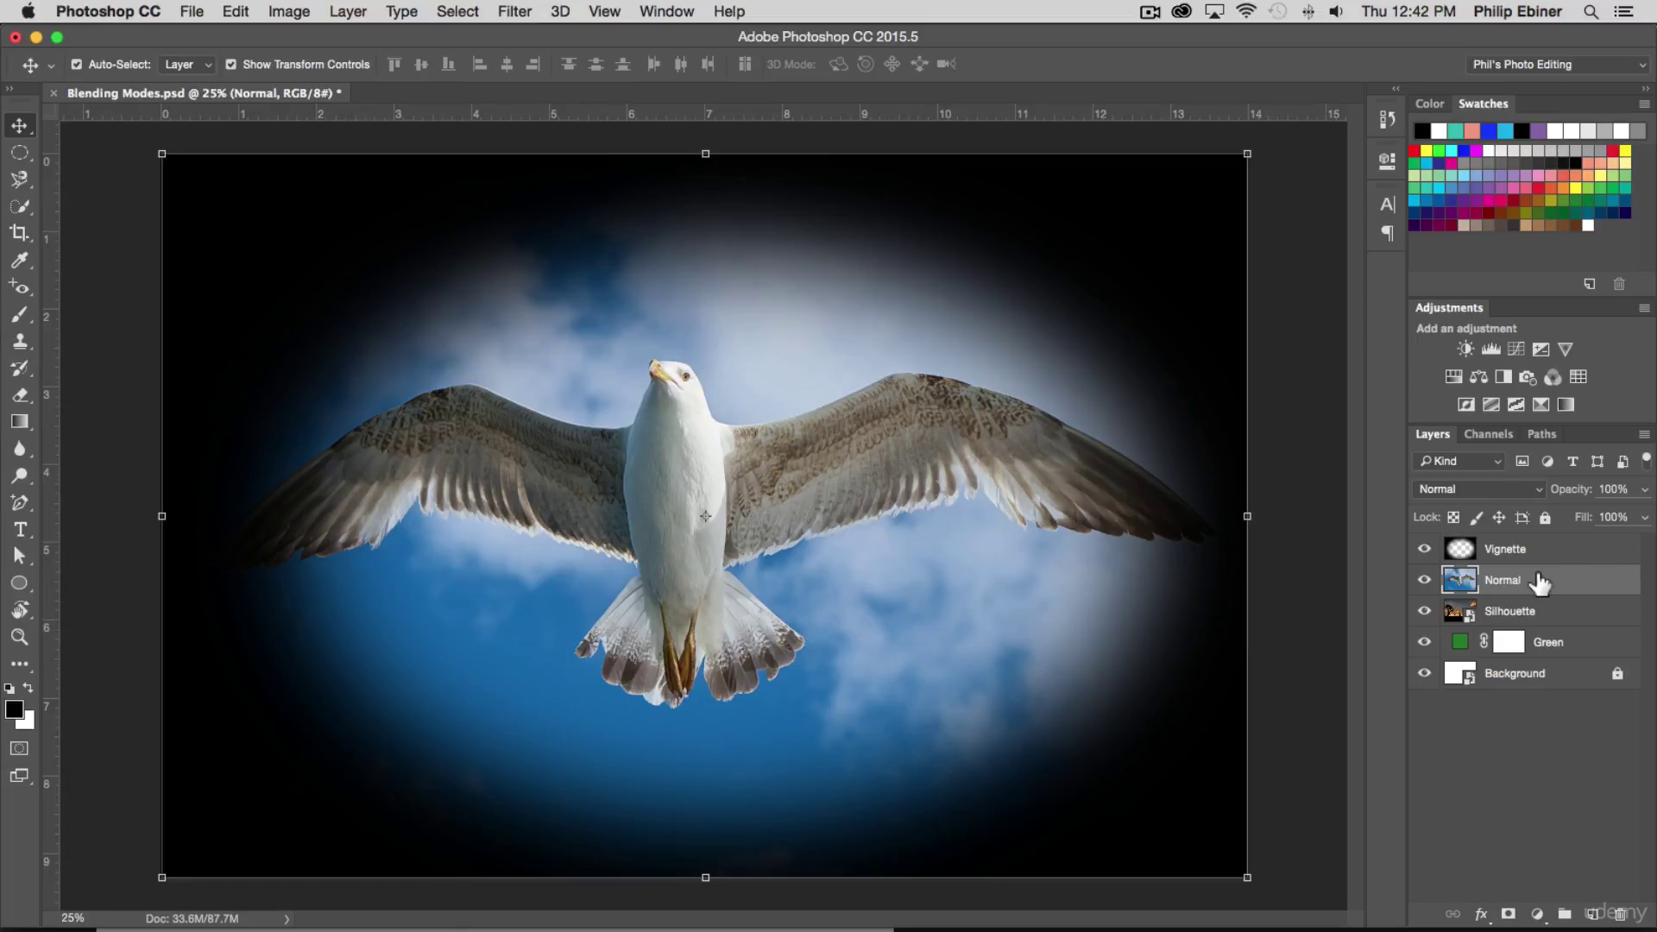
pyautogui.hotkey('shift', '+')
pyautogui.hotkey('shift', '+')
pyautogui.hotkey('shift', '+')
pyautogui.hotkey('shift', '+')
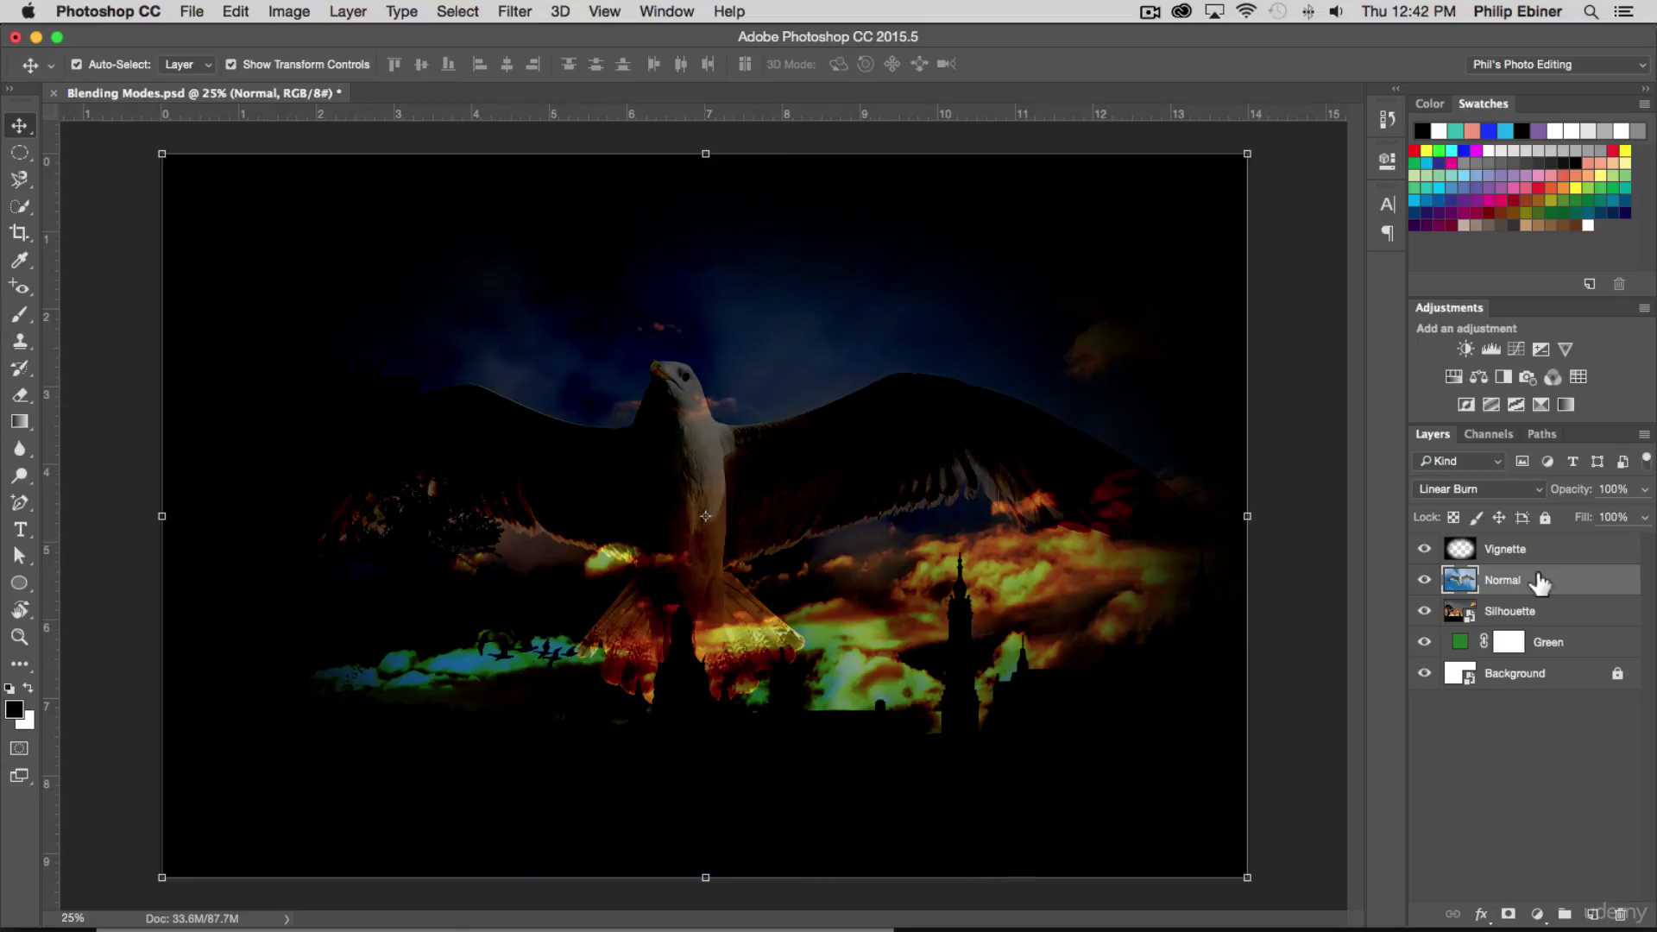
pyautogui.hotkey('shift', '+')
pyautogui.hotkey('shift', '+')
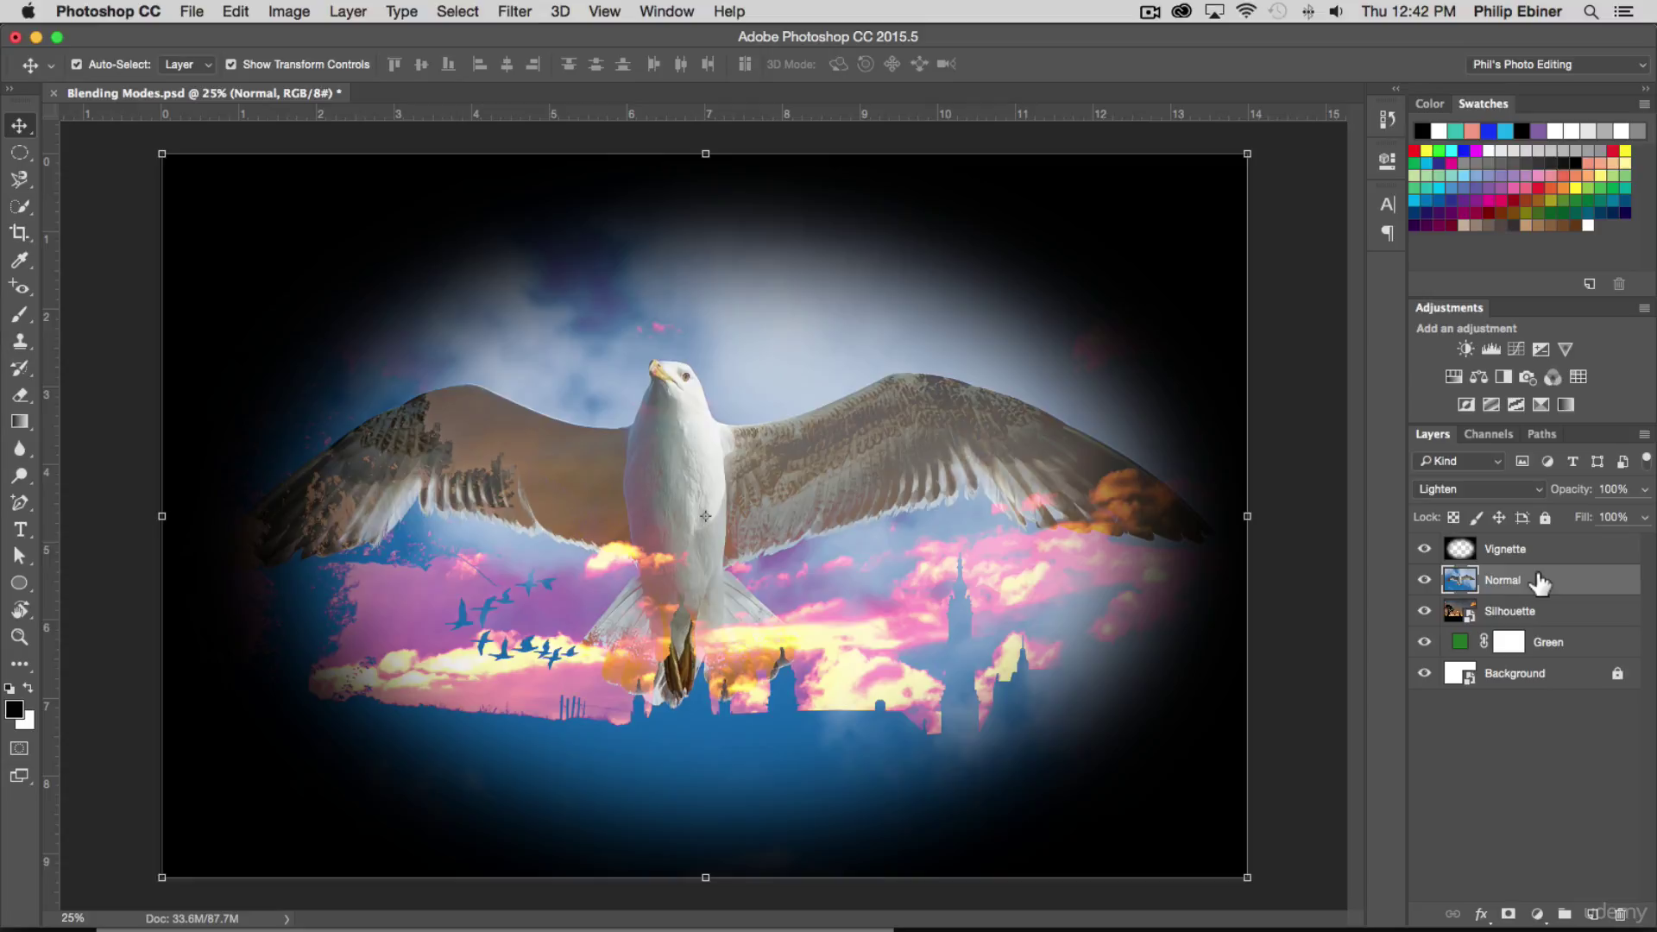
pyautogui.hotkey('shift', '+')
pyautogui.hotkey('shift', '+')
pyautogui.hotkey('shift', '+')
pyautogui.hotkey('shift', '+')
pyautogui.hotkey('shift', '+')
pyautogui.hotkey('shift', '+')
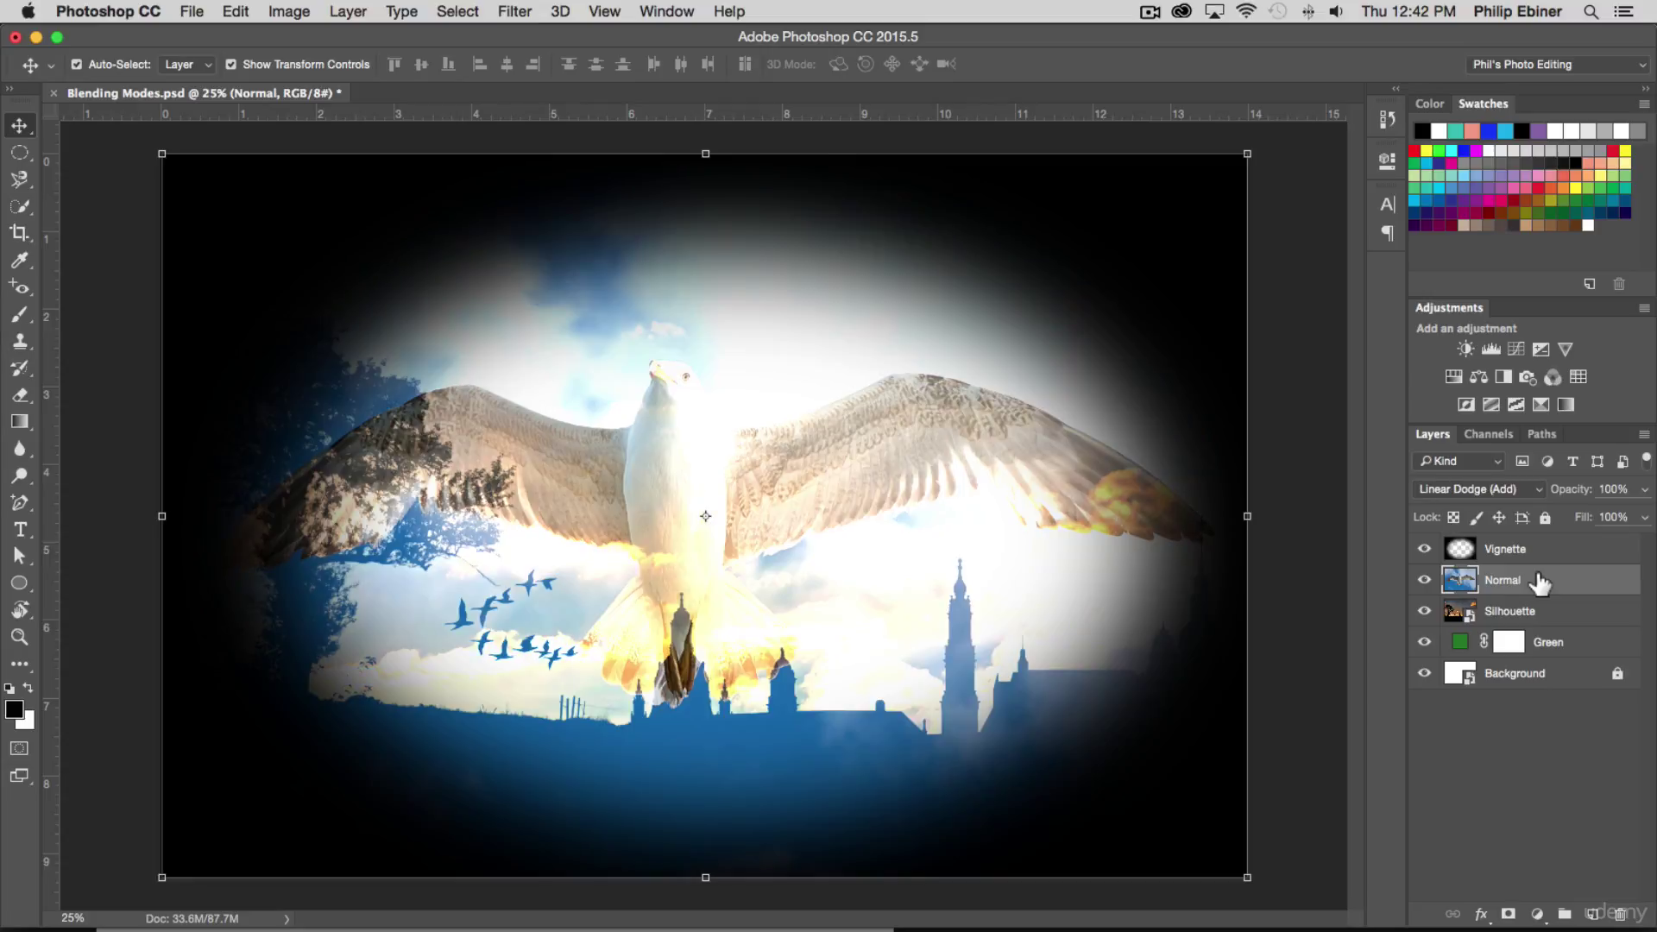
pyautogui.hotkey('shift', '+')
pyautogui.hotkey('shift', '+')
pyautogui.hotkey('shift', '+')
pyautogui.hotkey('shift', '+')
pyautogui.hotkey('shift', '+')
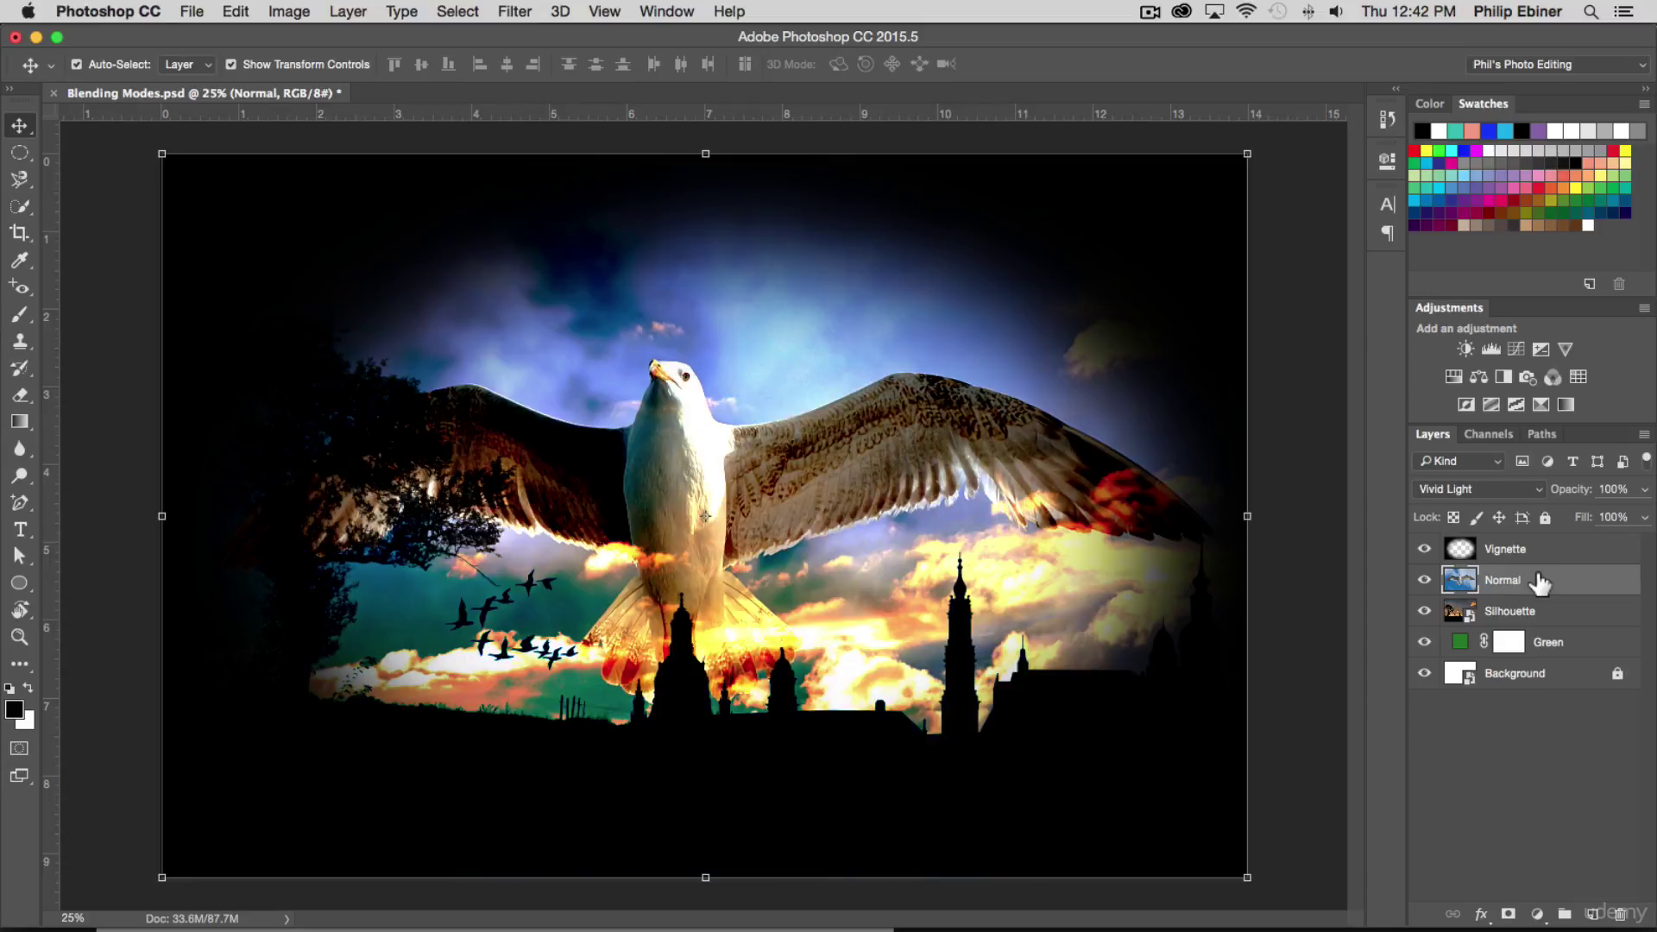
pyautogui.hotkey('shift', '+')
pyautogui.hotkey('shift', '+')
pyautogui.hotkey('shift', '+')
pyautogui.hotkey('shift', '+')
pyautogui.hotkey('shift', '+')
pyautogui.hotkey('shift', '+')
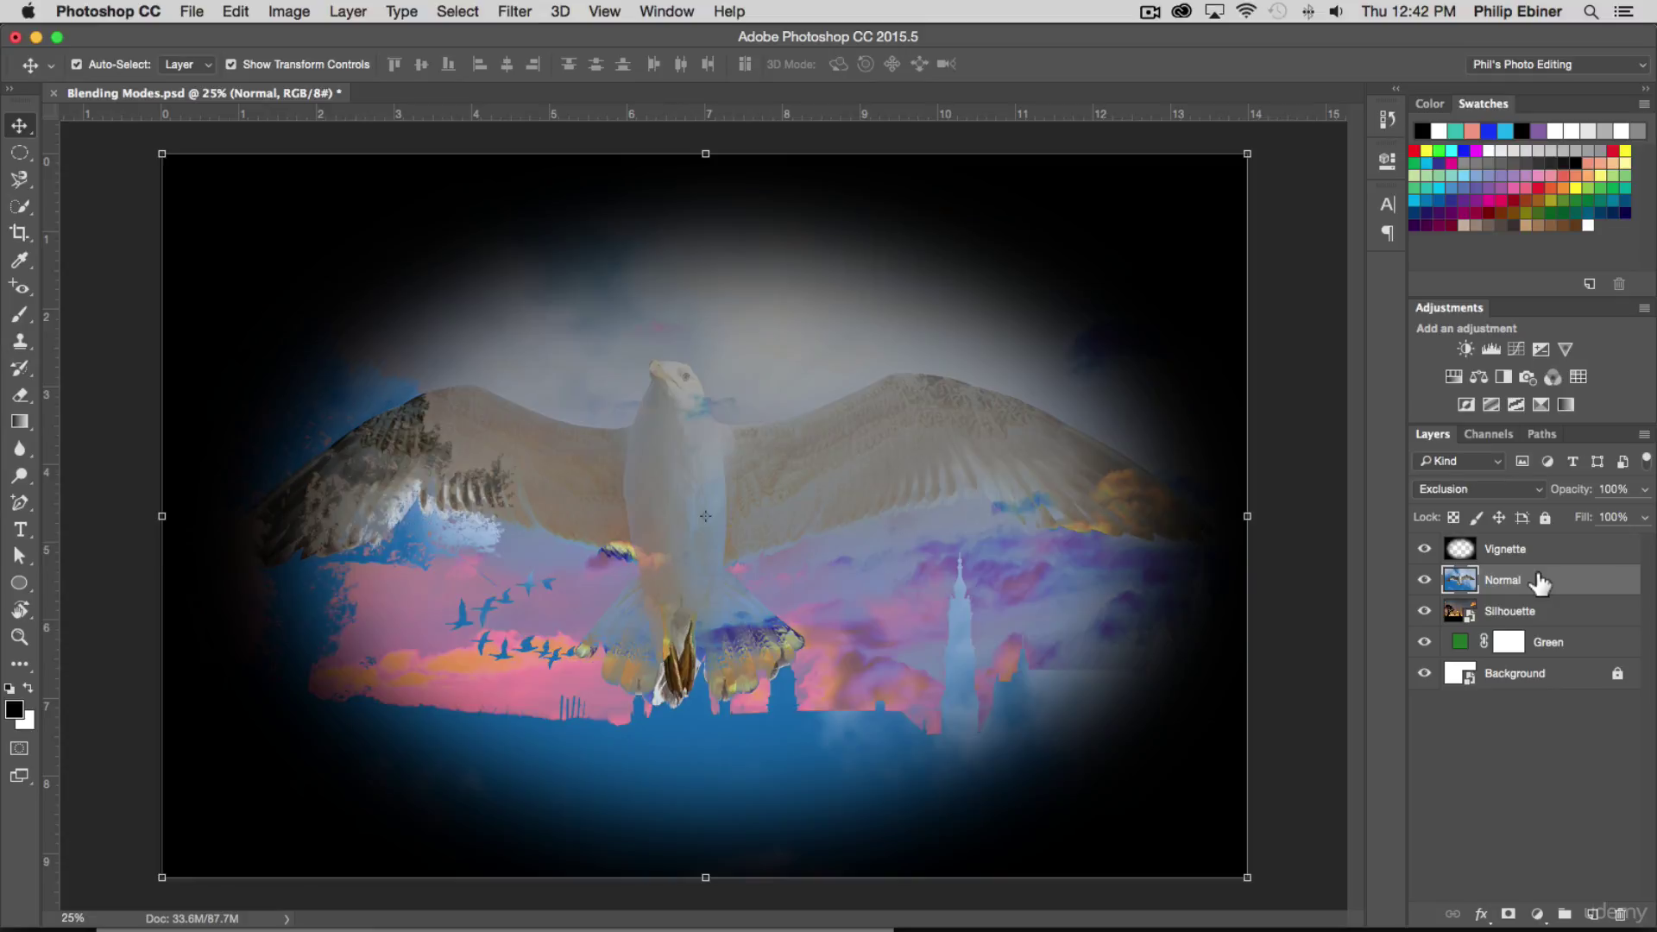
pyautogui.hotkey('shift', '+')
pyautogui.hotkey('shift', '+')
pyautogui.hotkey('shift', '+')
pyautogui.hotkey('shift', '+')
pyautogui.hotkey('shift', '+')
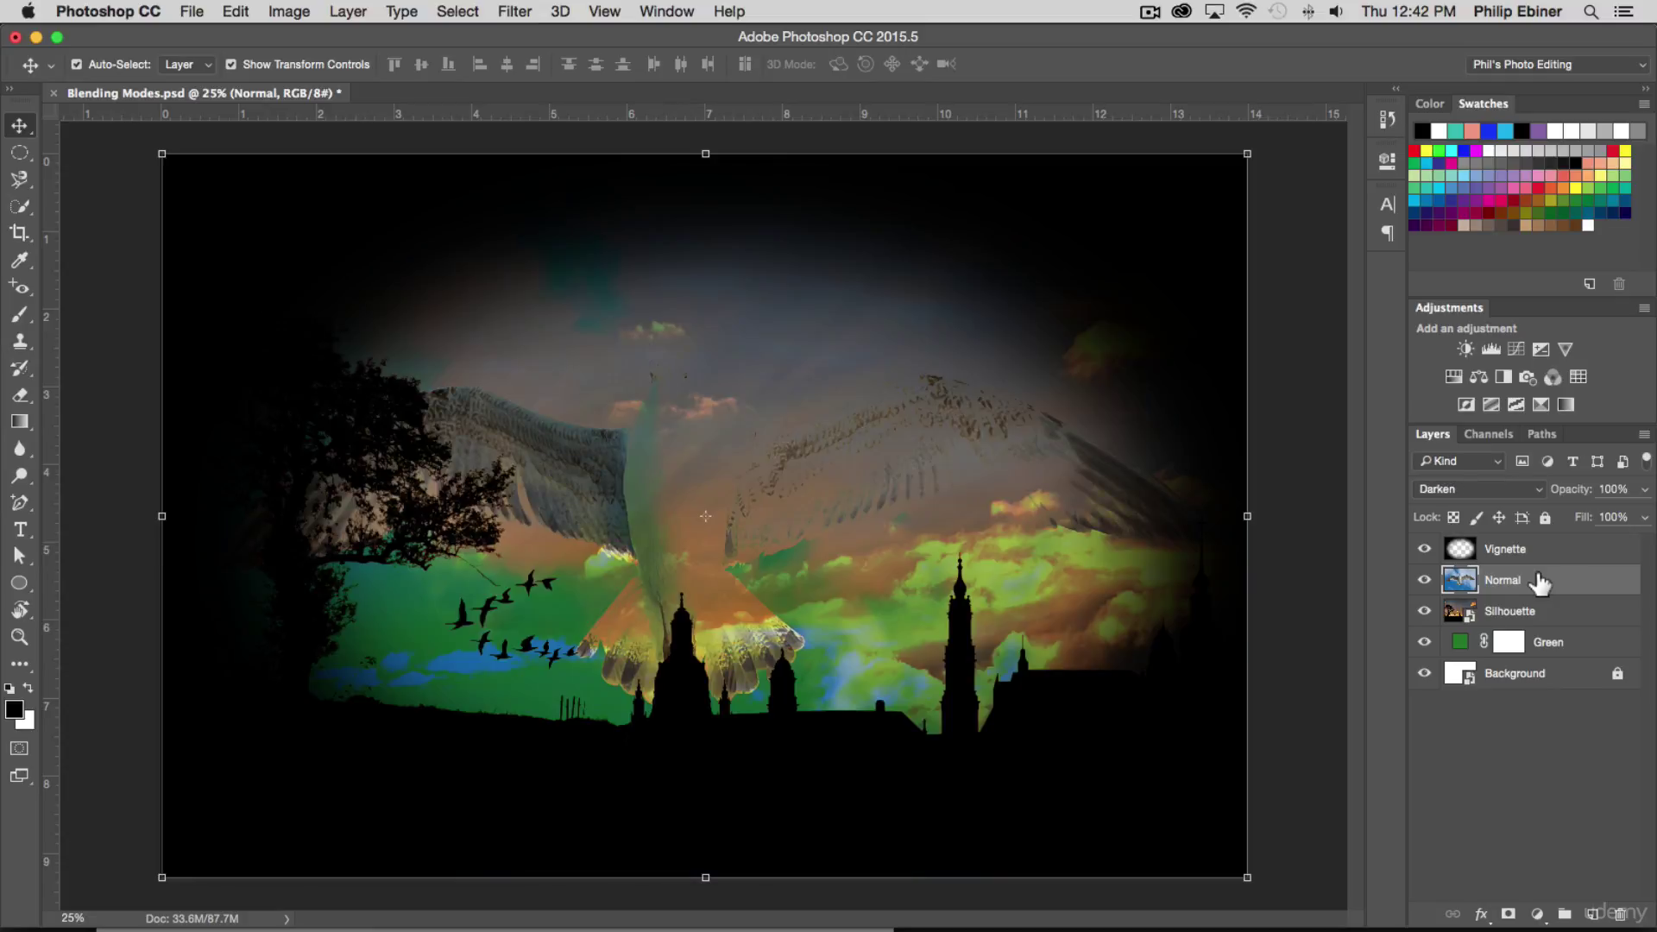
pyautogui.hotkey('alt', 'shift', 'n')
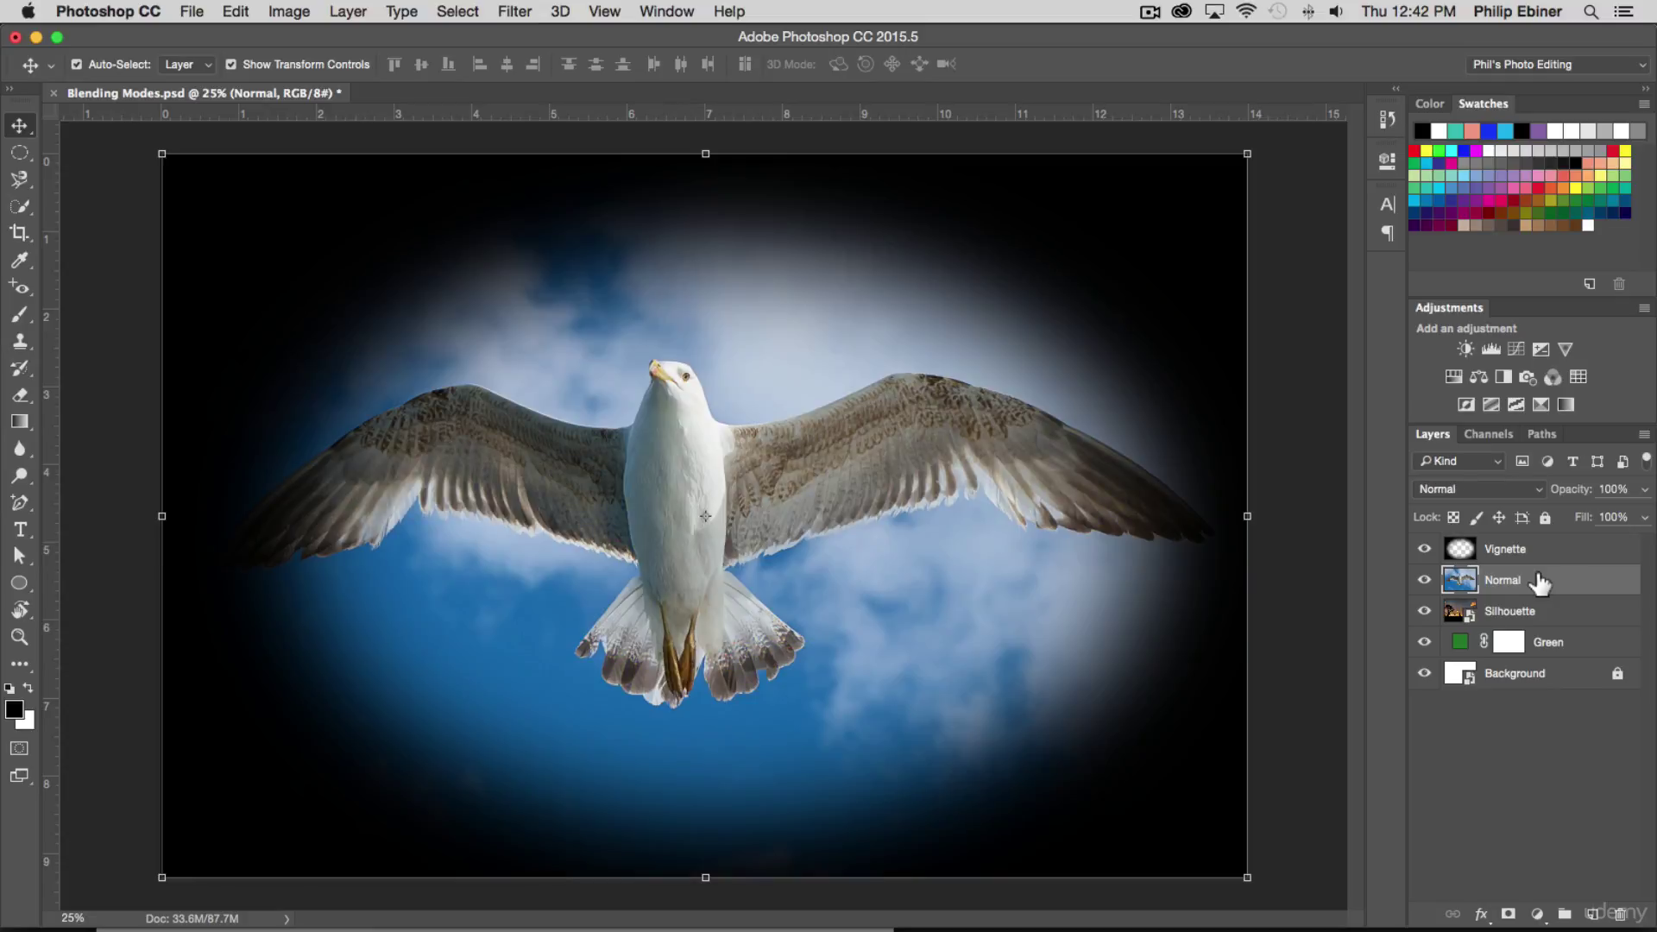
pyautogui.click(1415, 785)
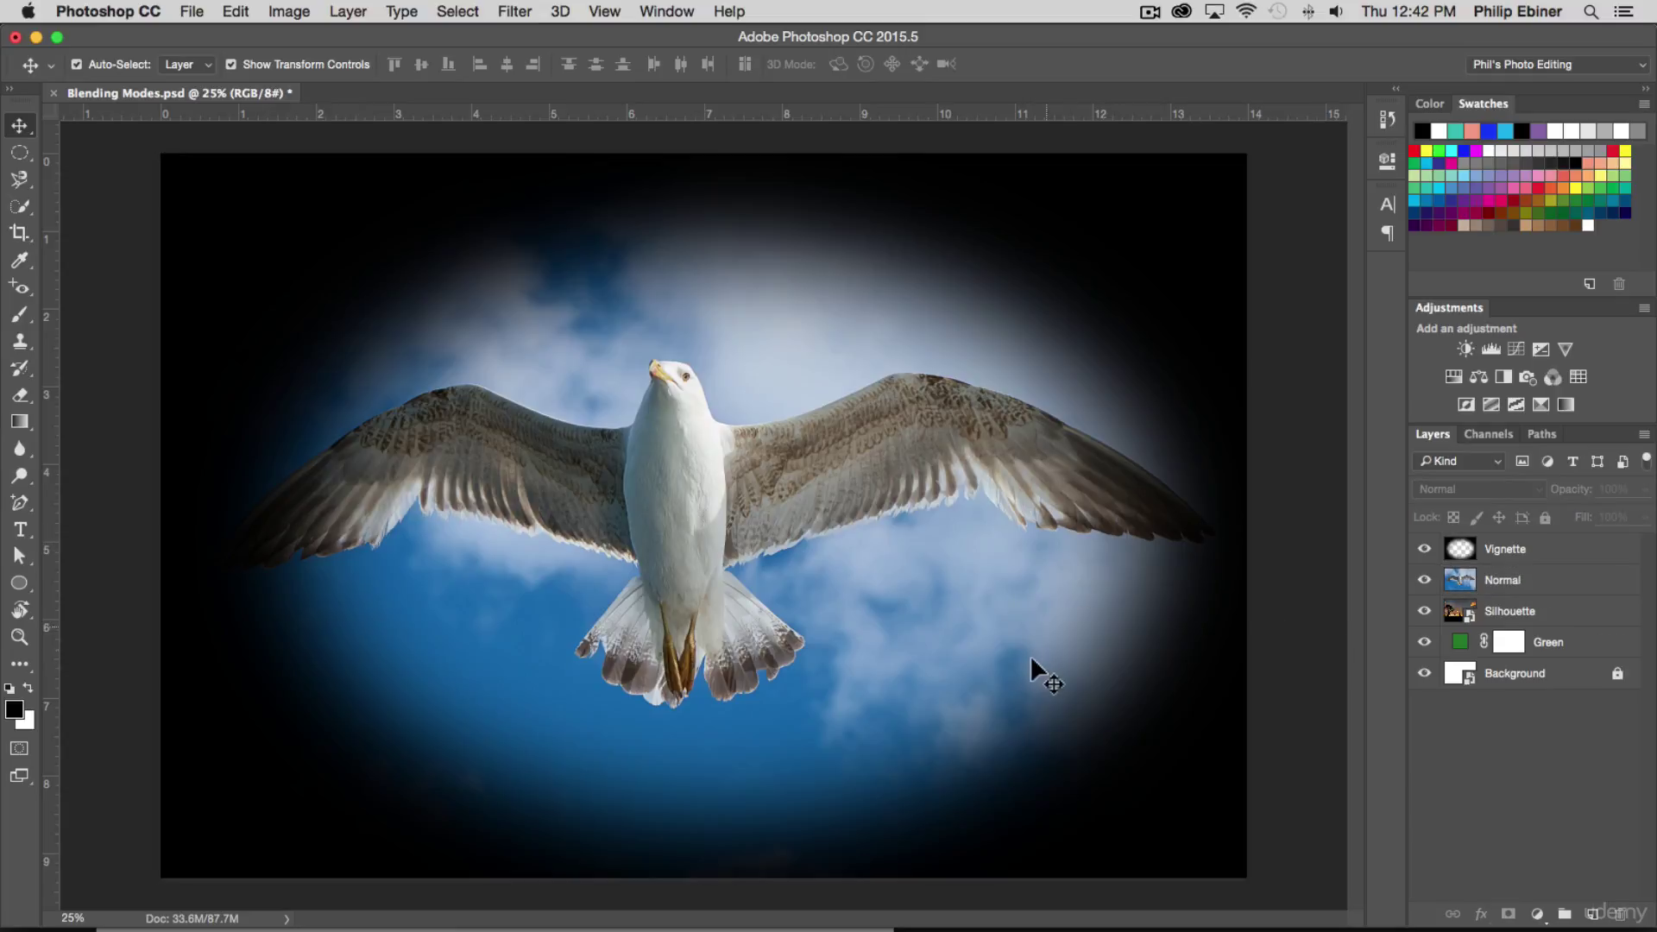